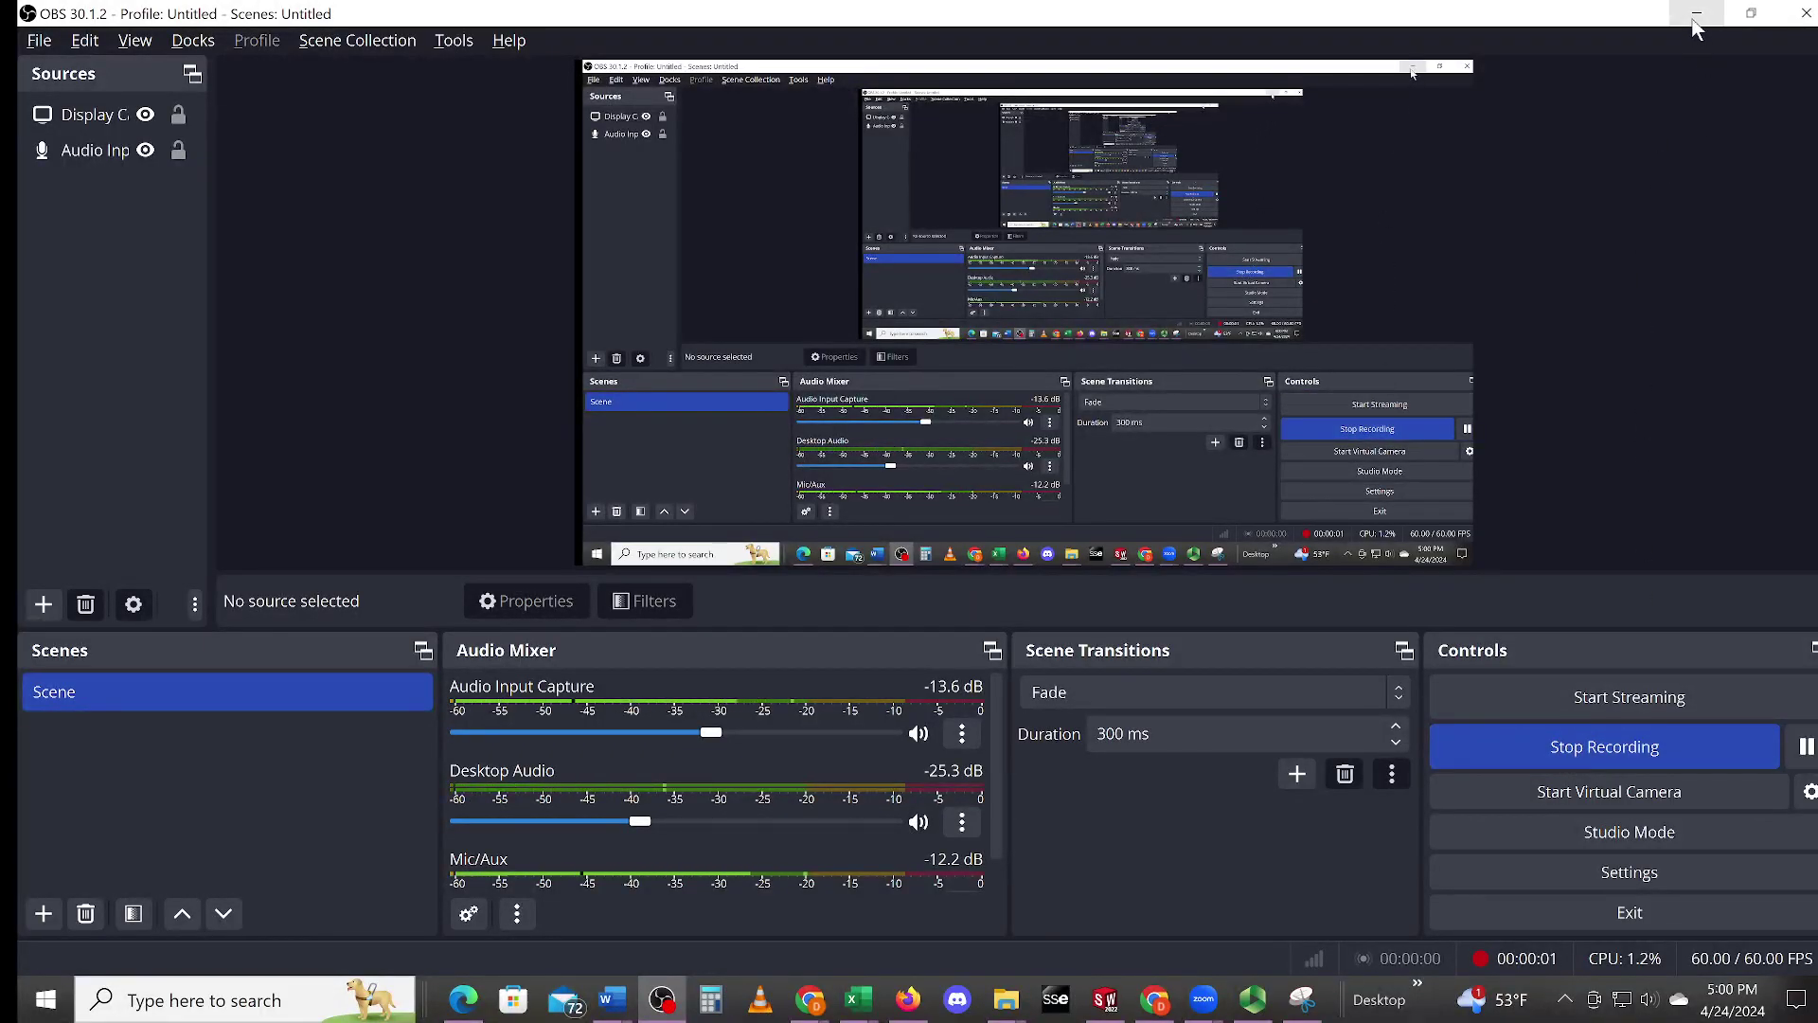
Step: Minimize the OBS recorder to show the shared CATIA tooling-plate assembly in Zoom
left_click(1696, 15)
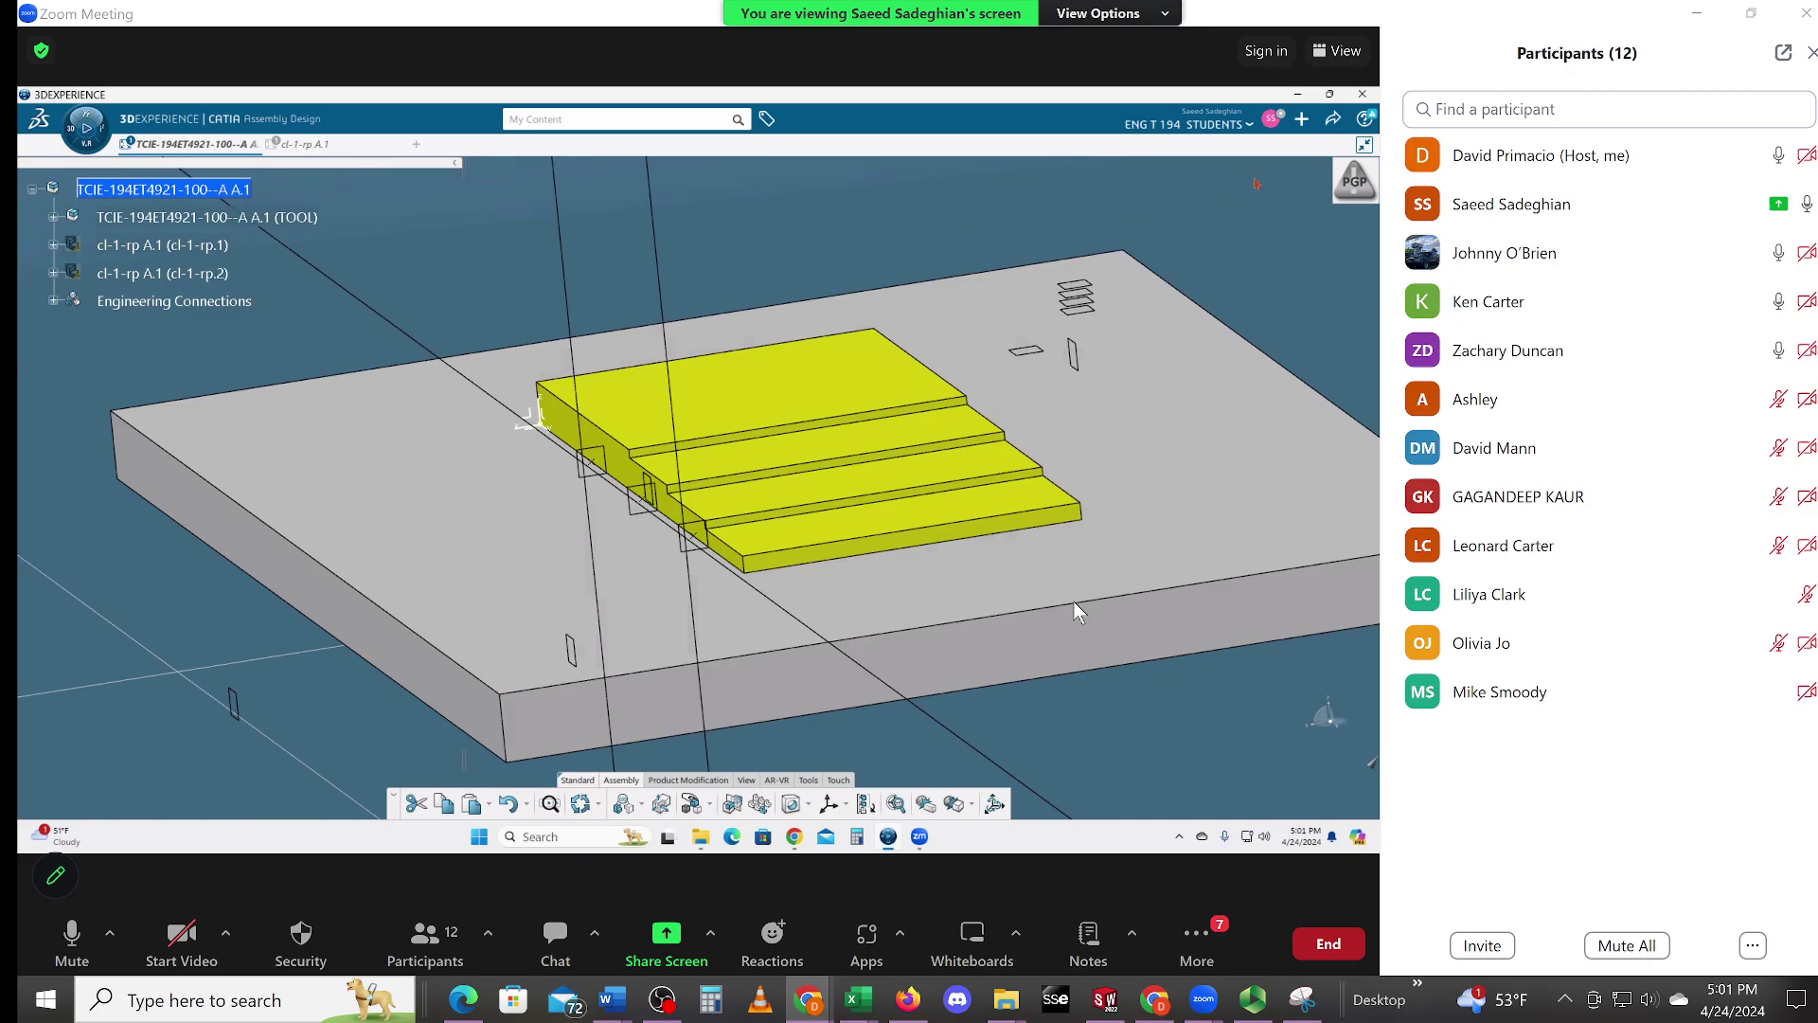
Step: Start a CATIA File import from the + menu, then switch to the Round & Diamond Pins webpage
left_click(1302, 120)
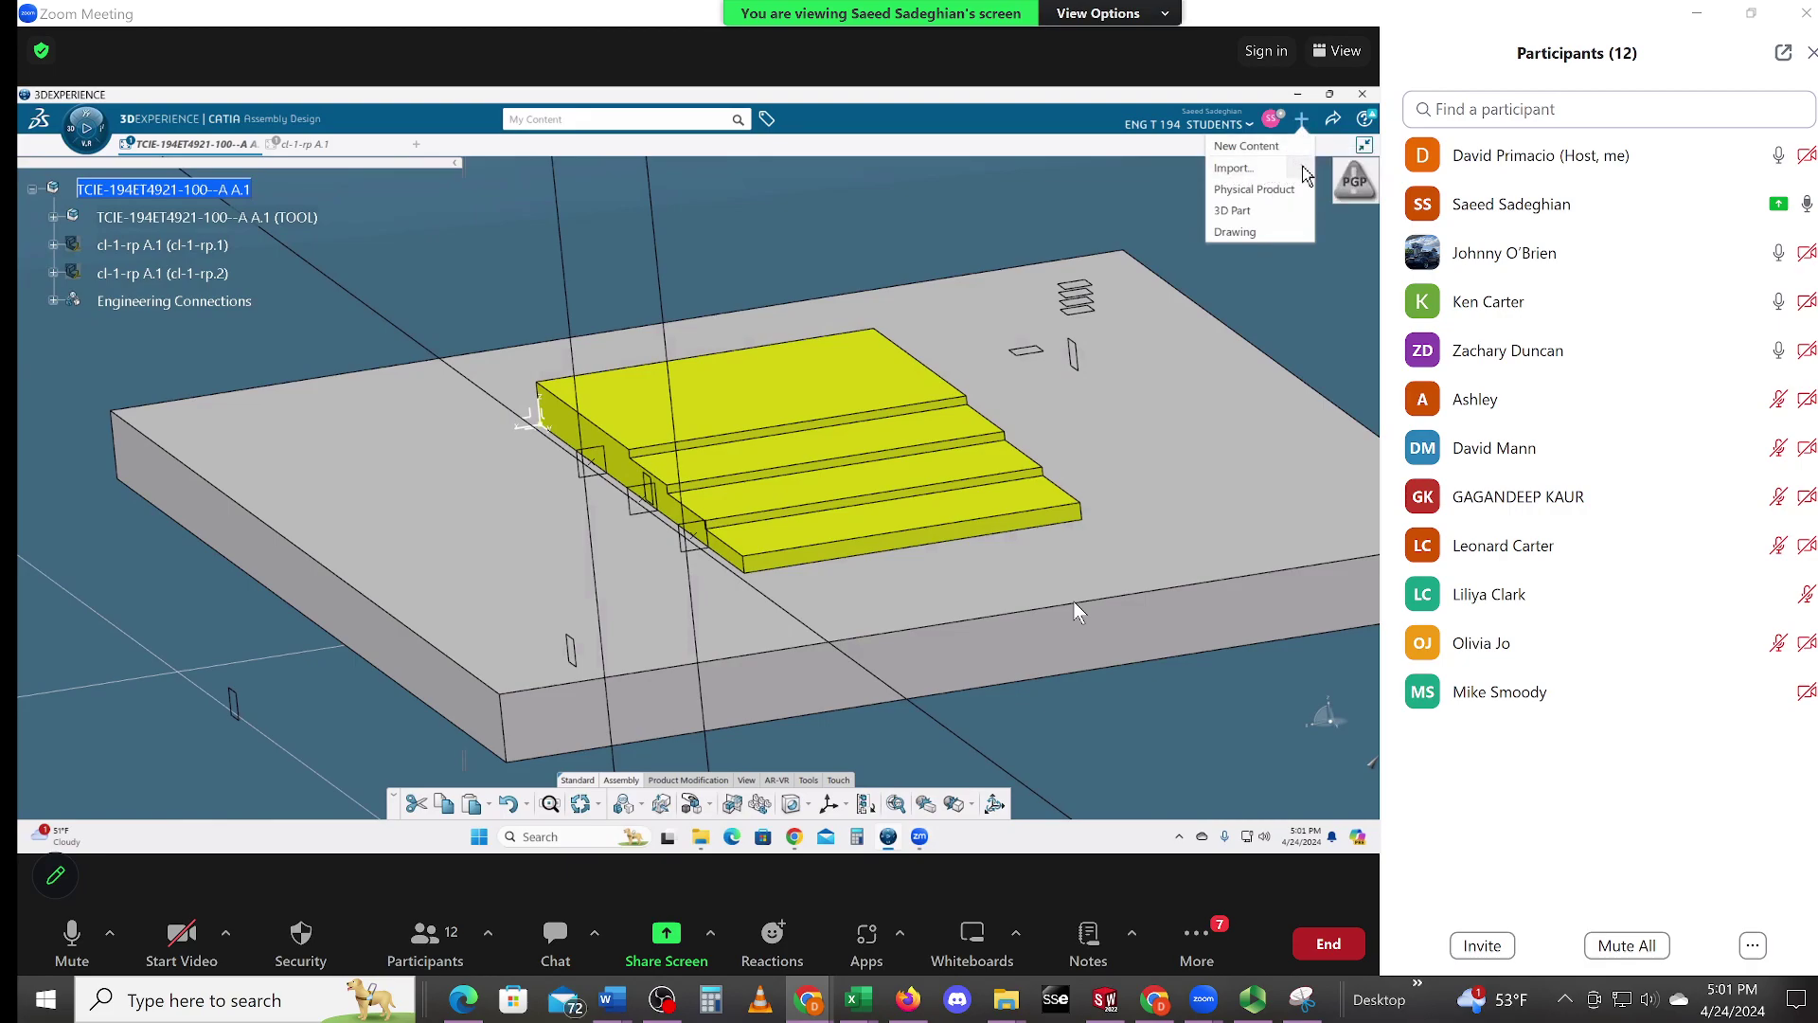
left_click(1304, 169)
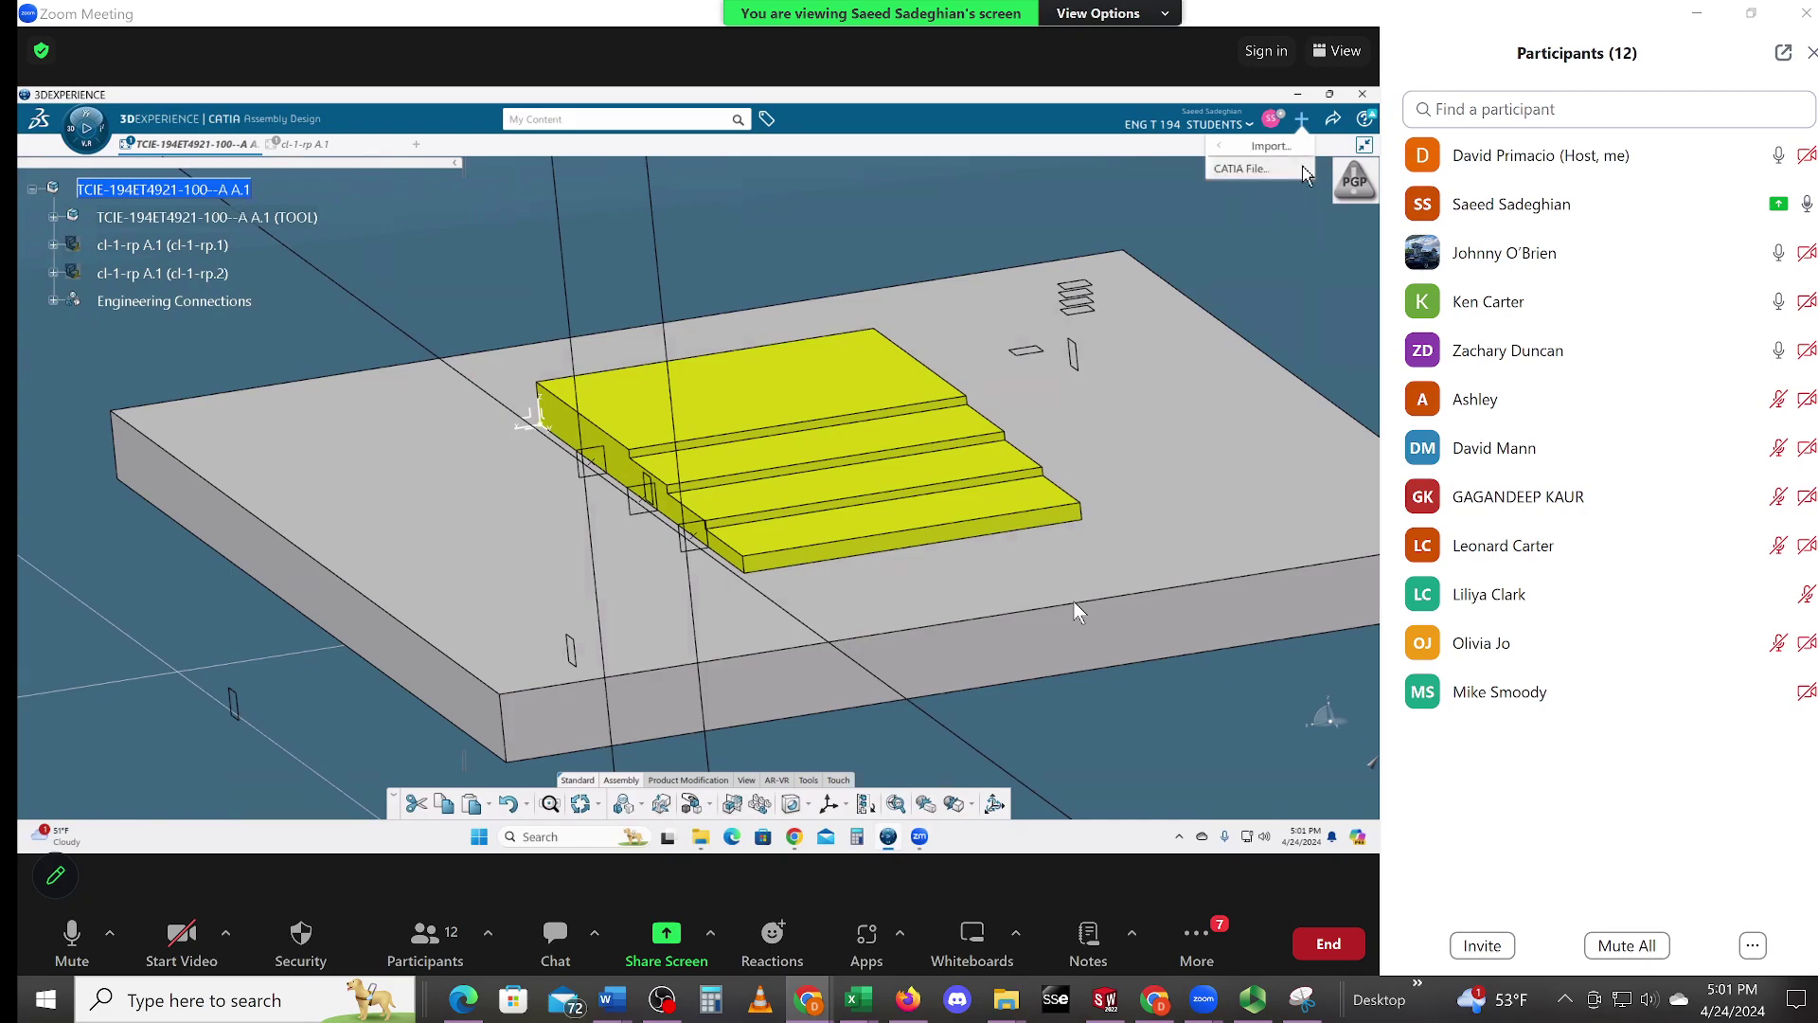
left_click(1250, 168)
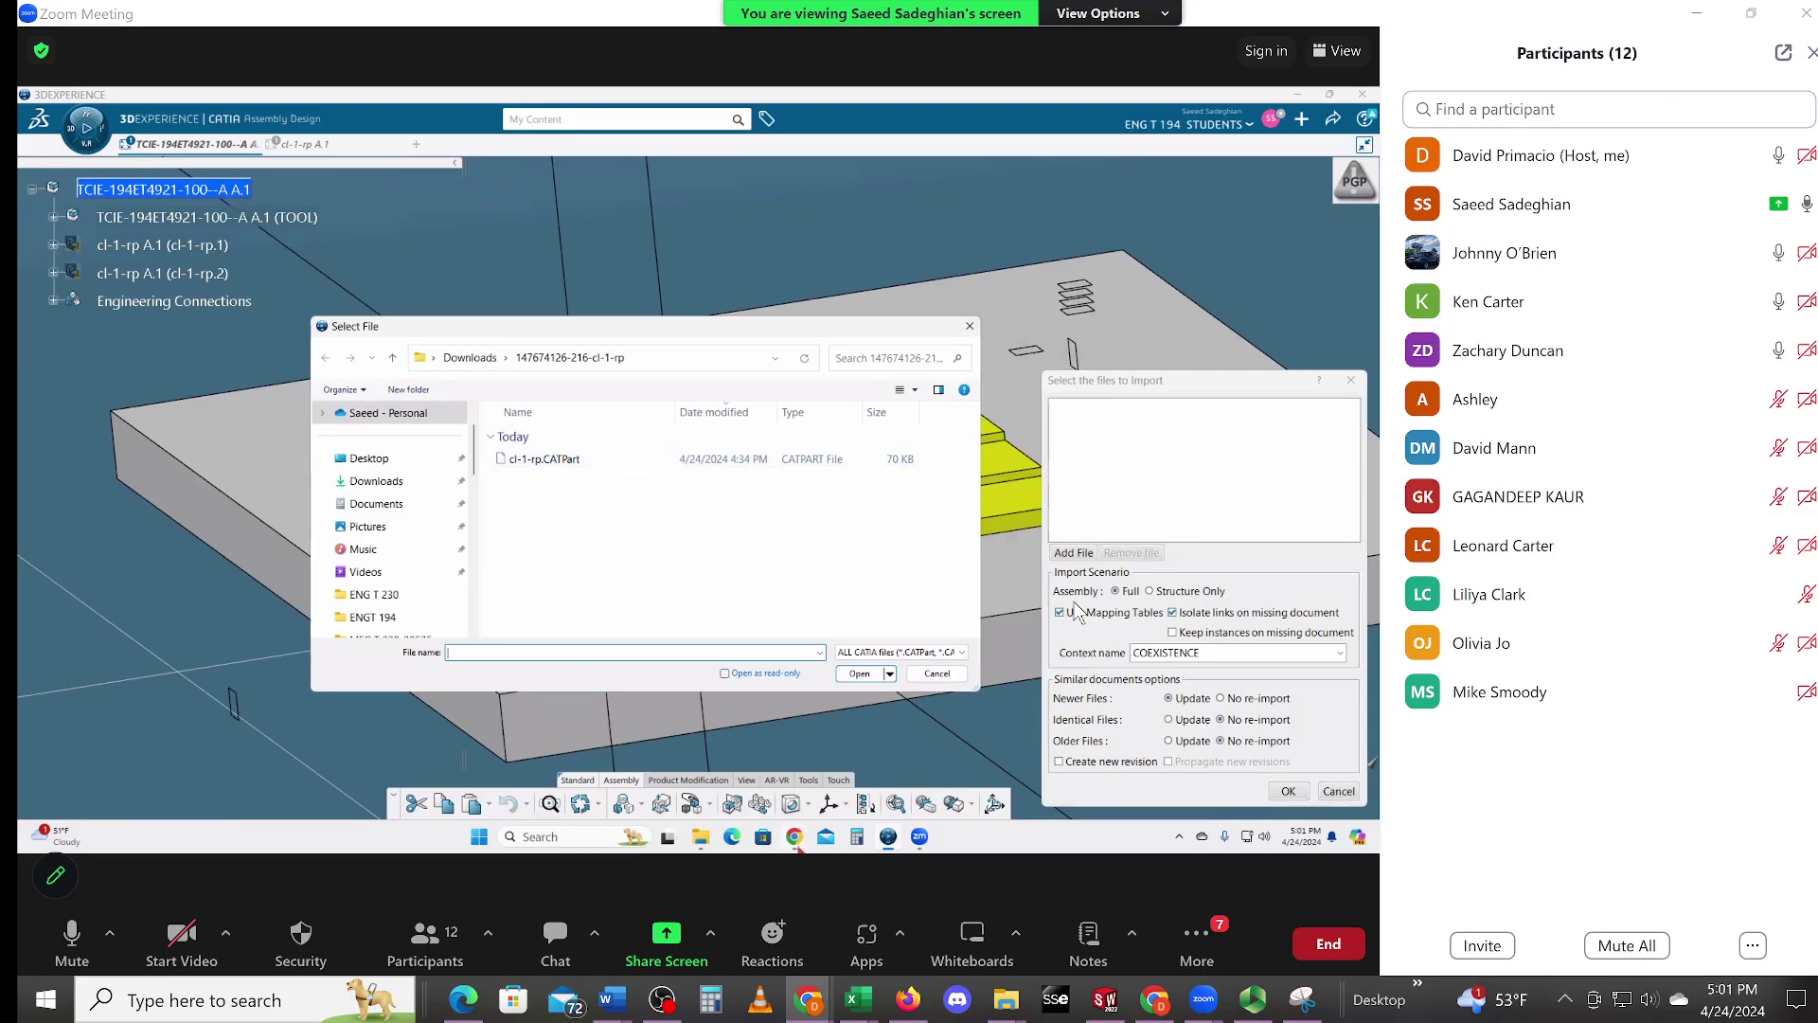
mouse_move(801, 845)
left_click(721, 786)
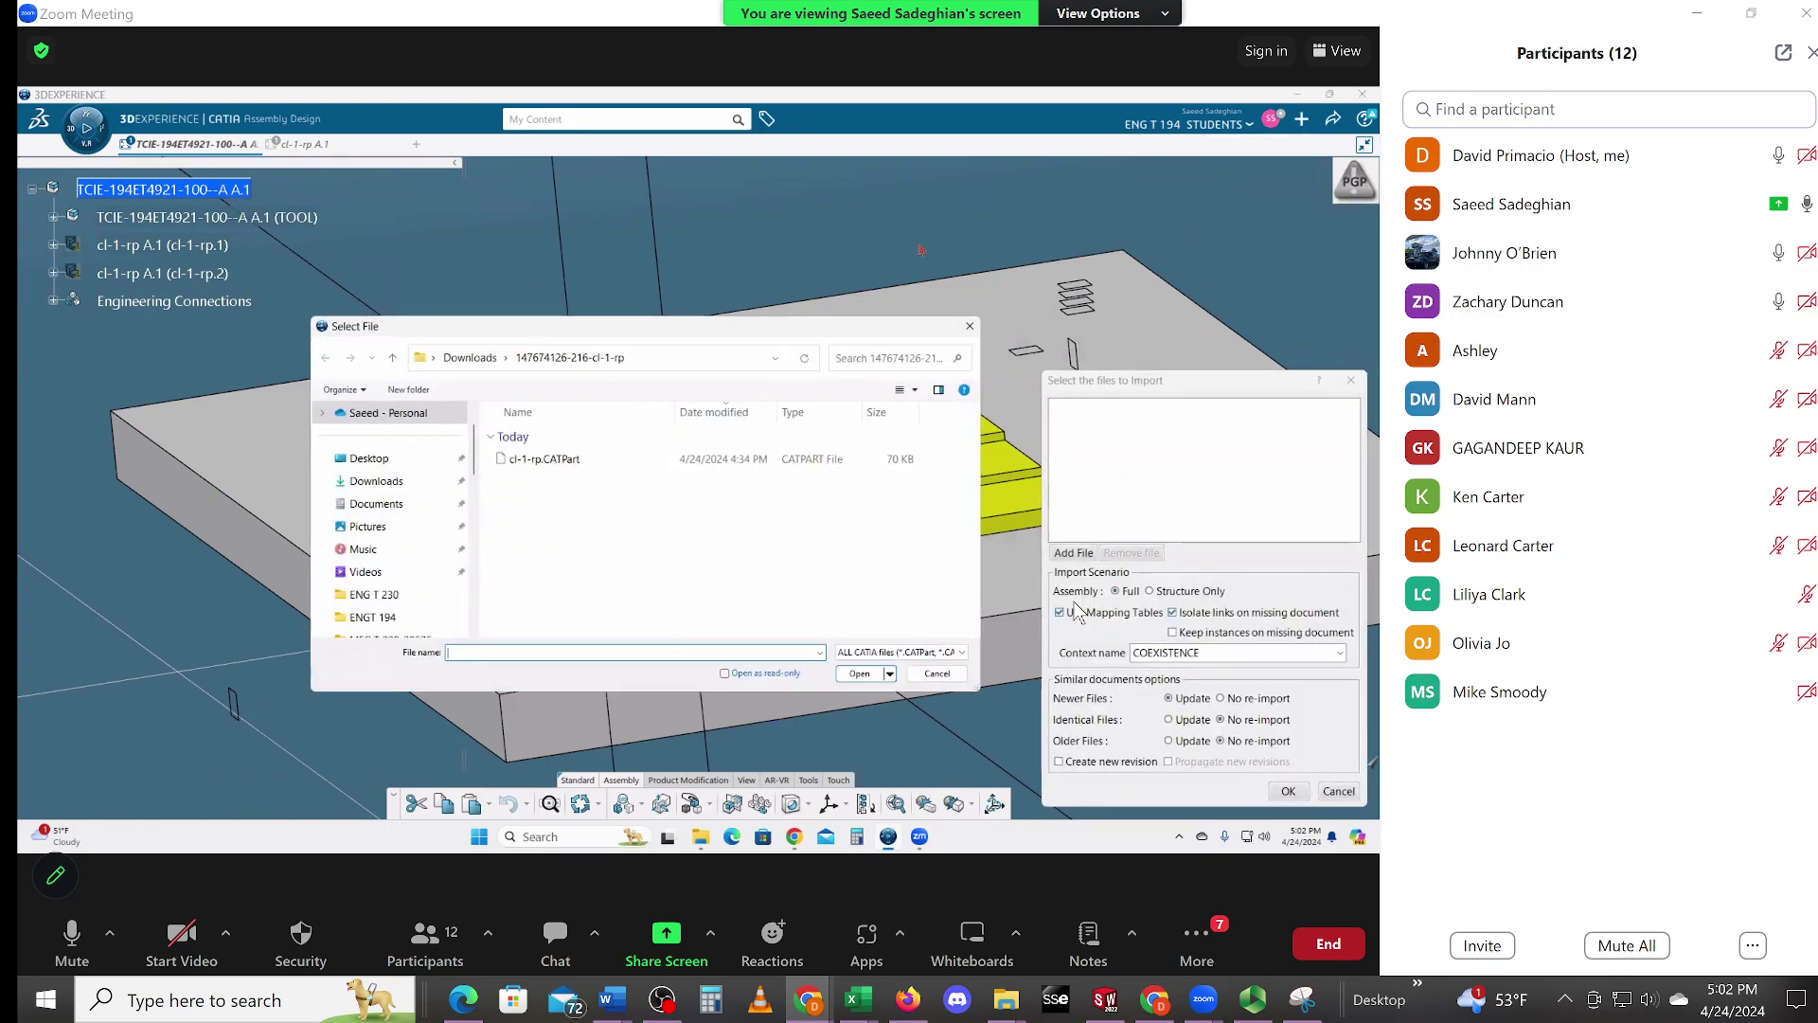
Step: Close the Zoom participants panel to enlarge the shared screen
left_click(416, 938)
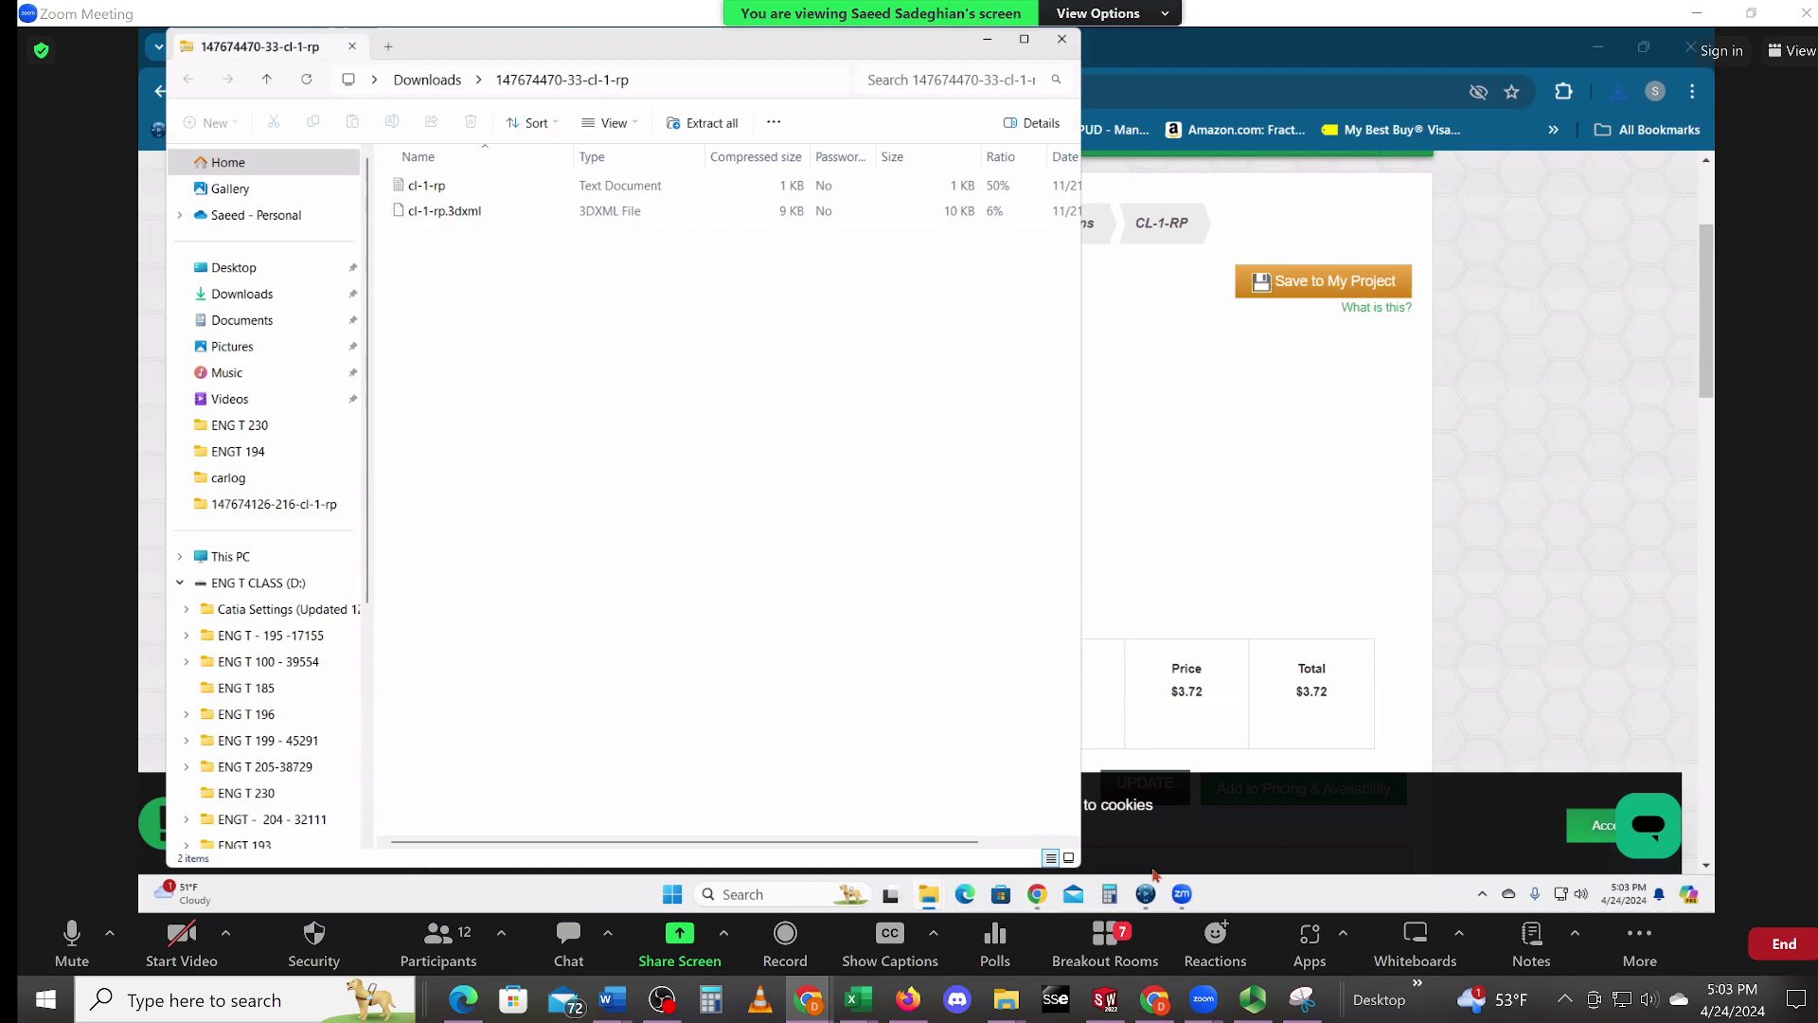
Step: Back in CATIA, import cl-1-rp.CATPart through + > Import > CATIA File and confirm with OK
left_click(1147, 894)
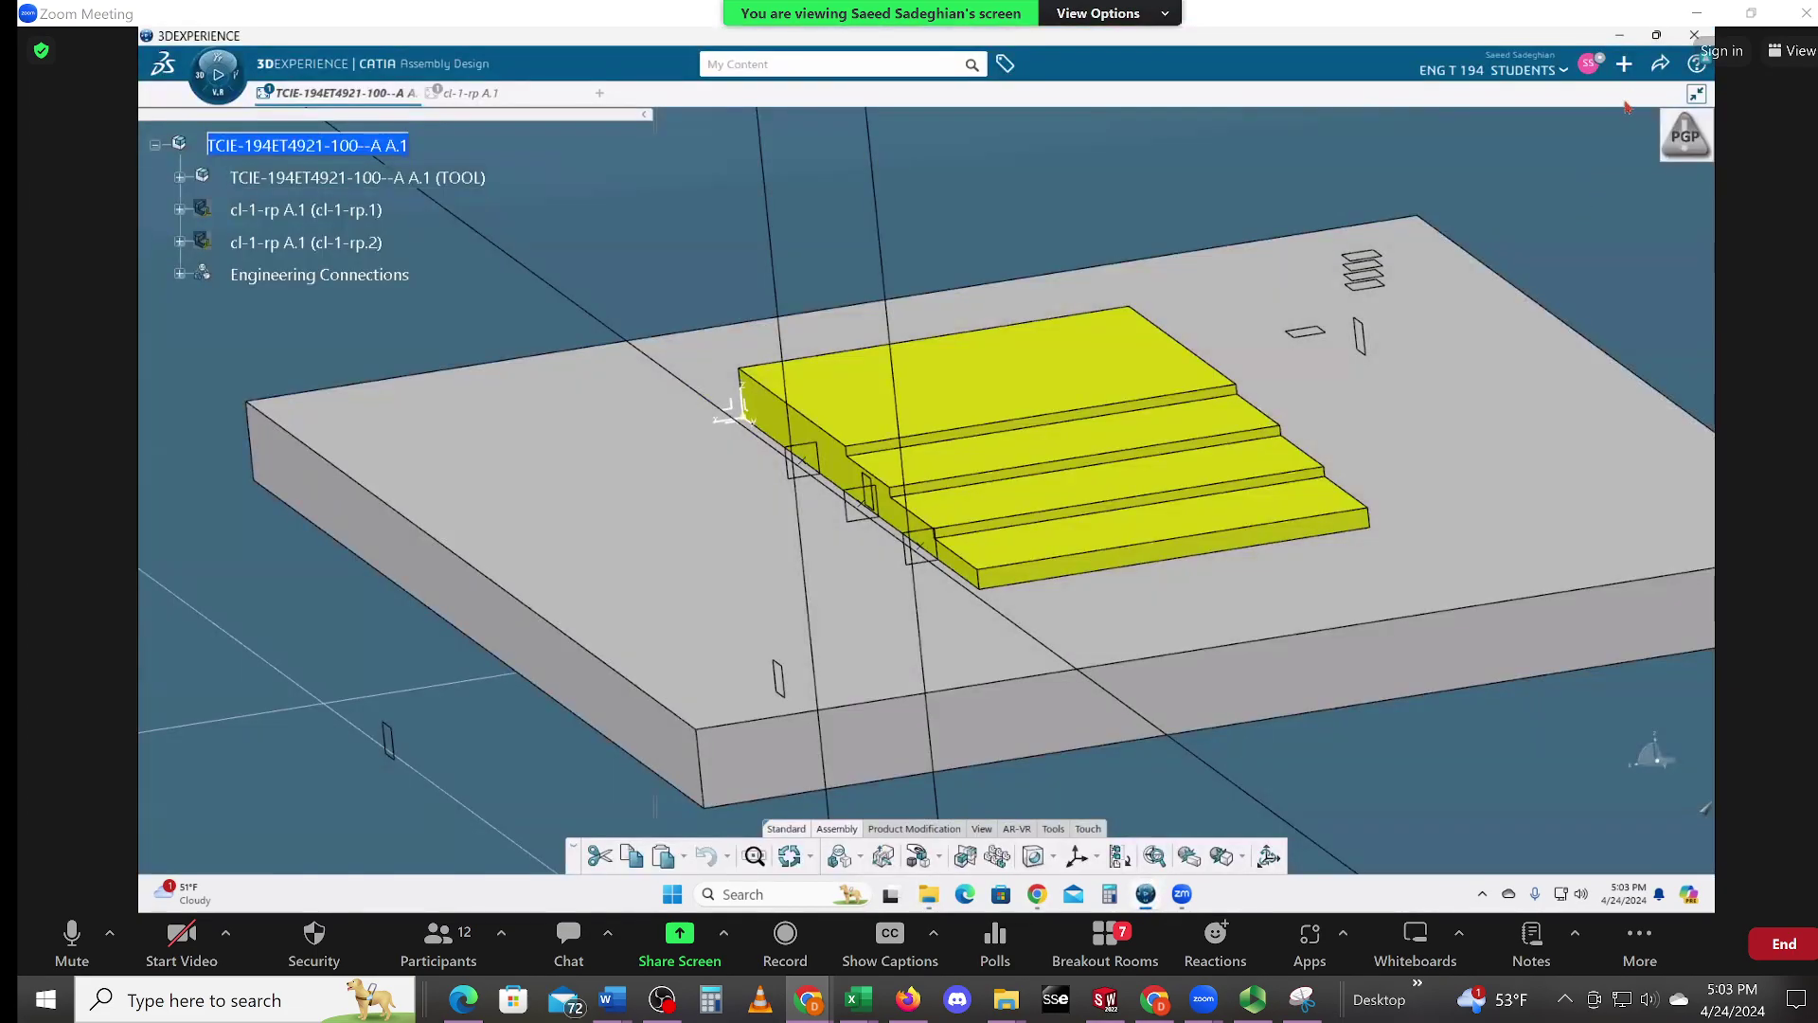
left_click(1621, 67)
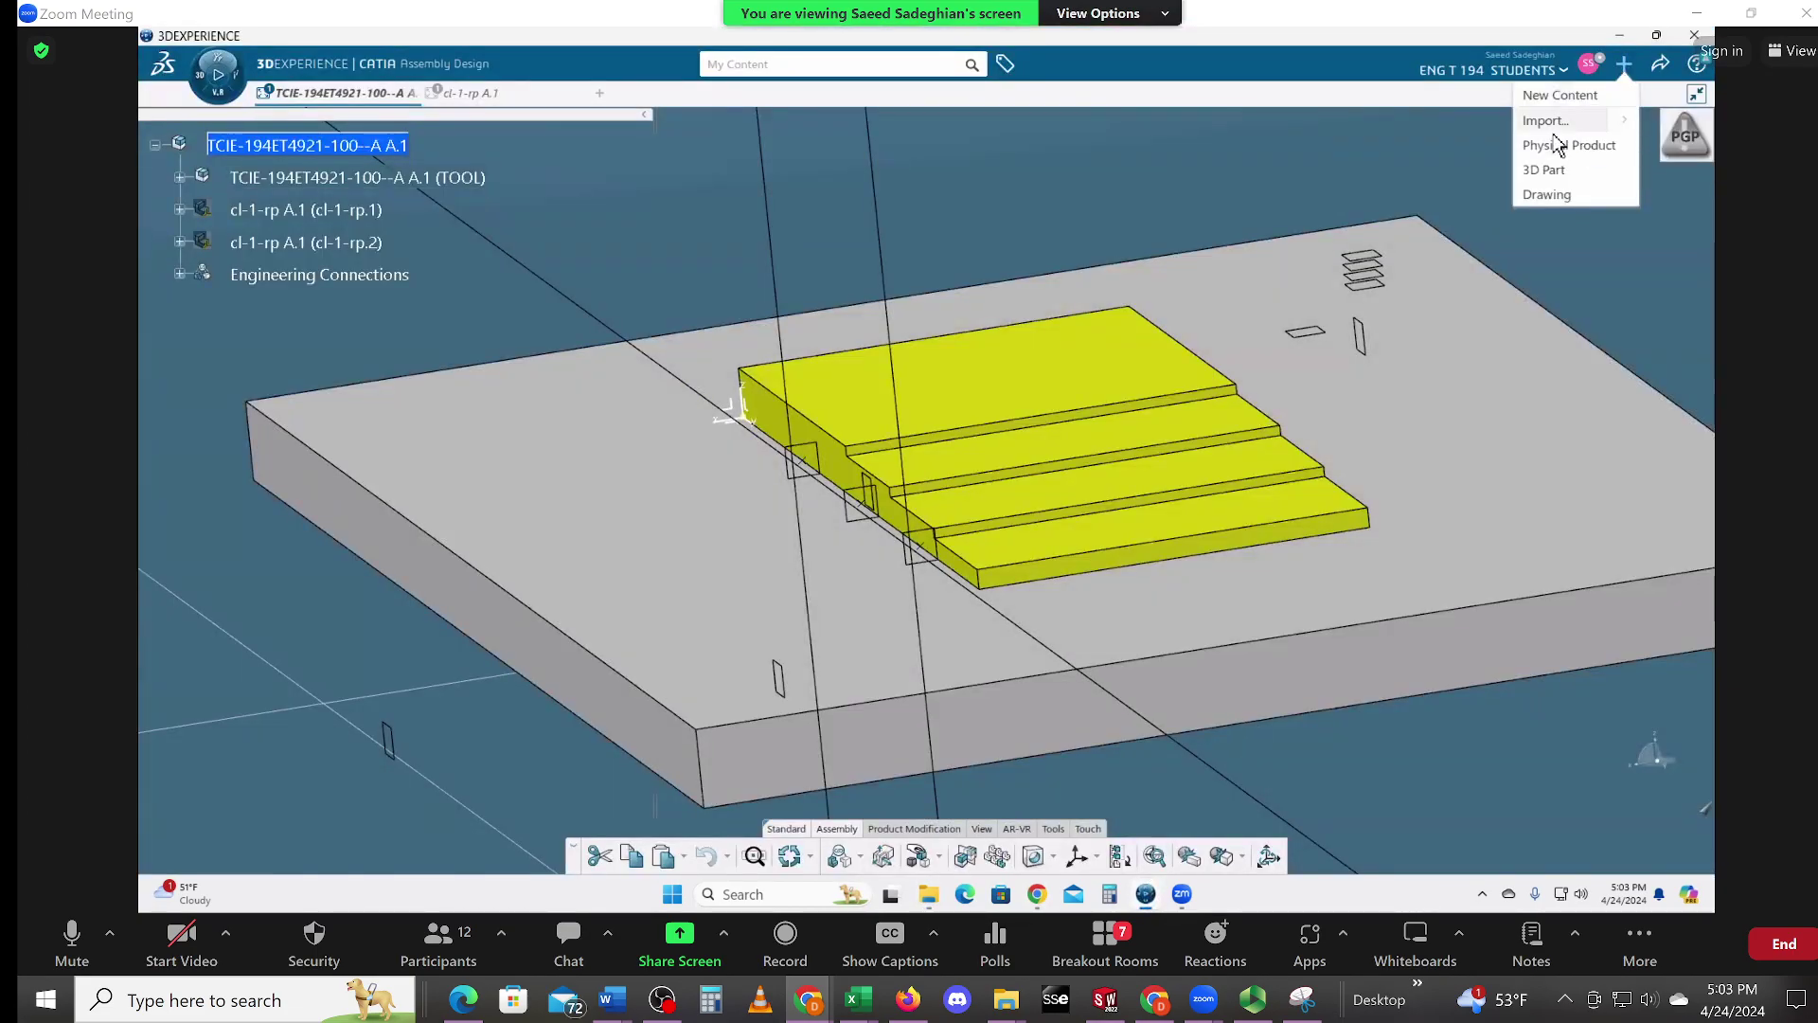
left_click(1624, 121)
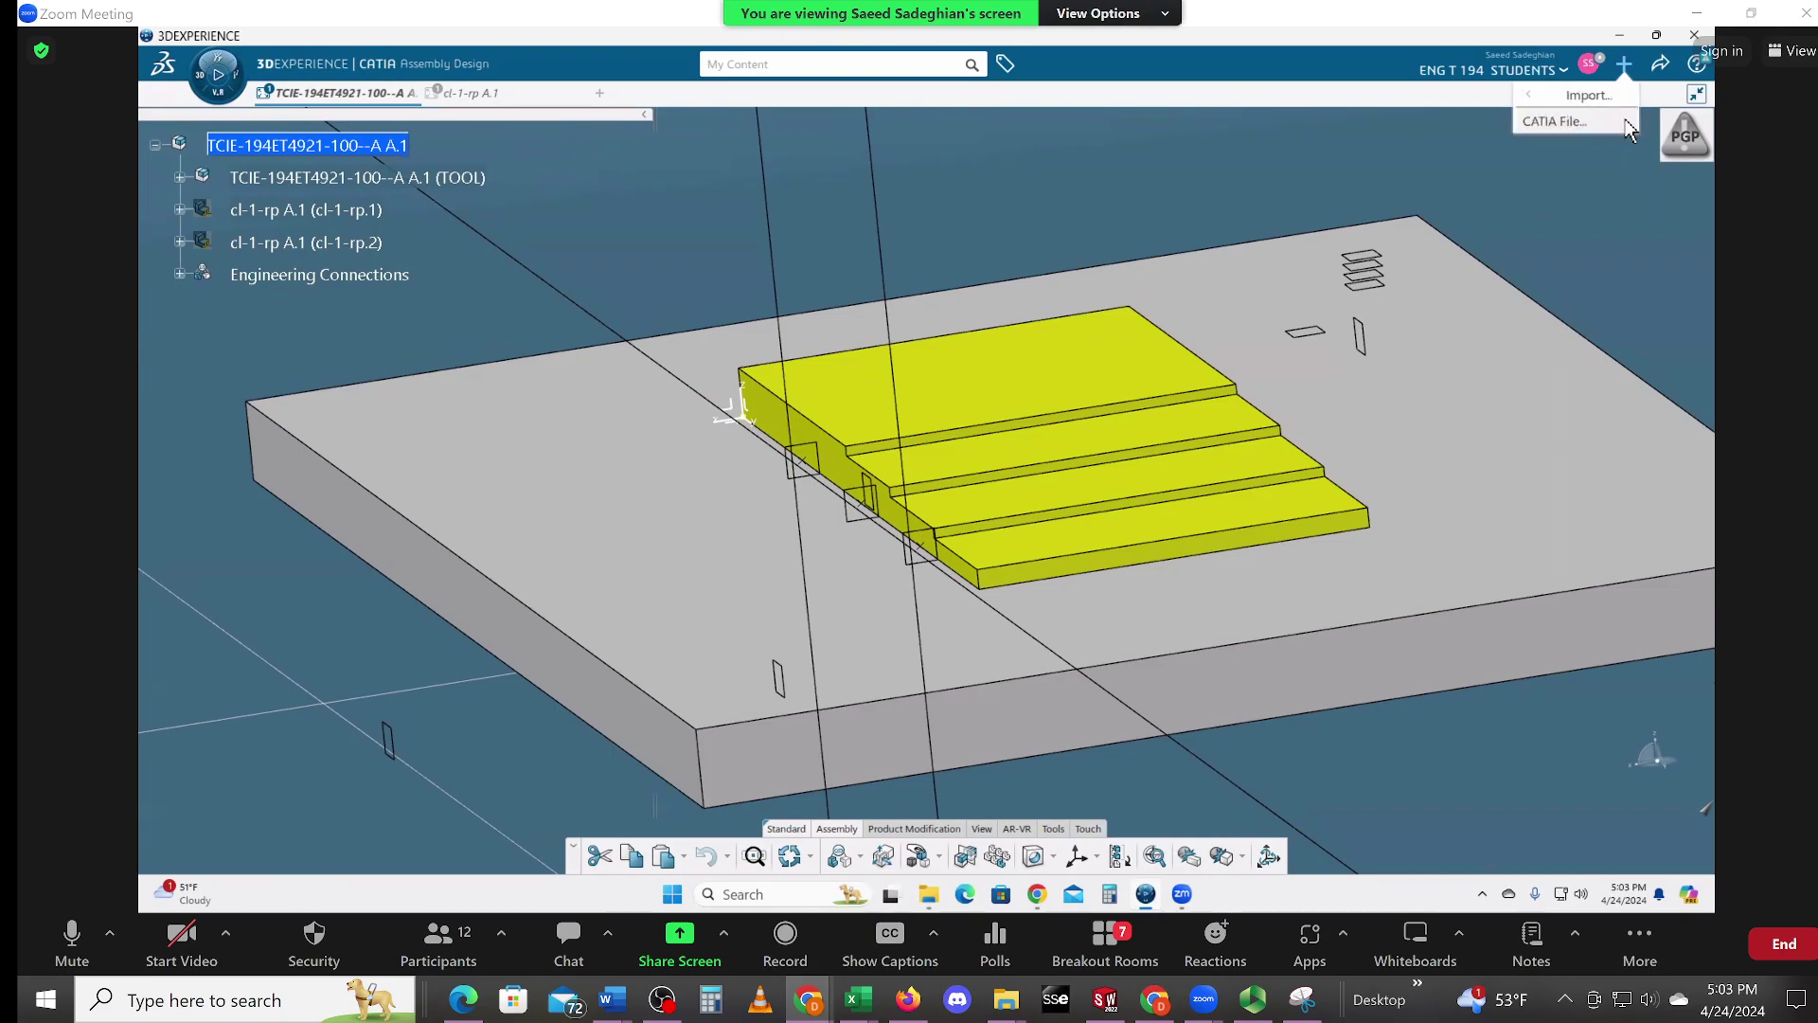
left_click(1553, 122)
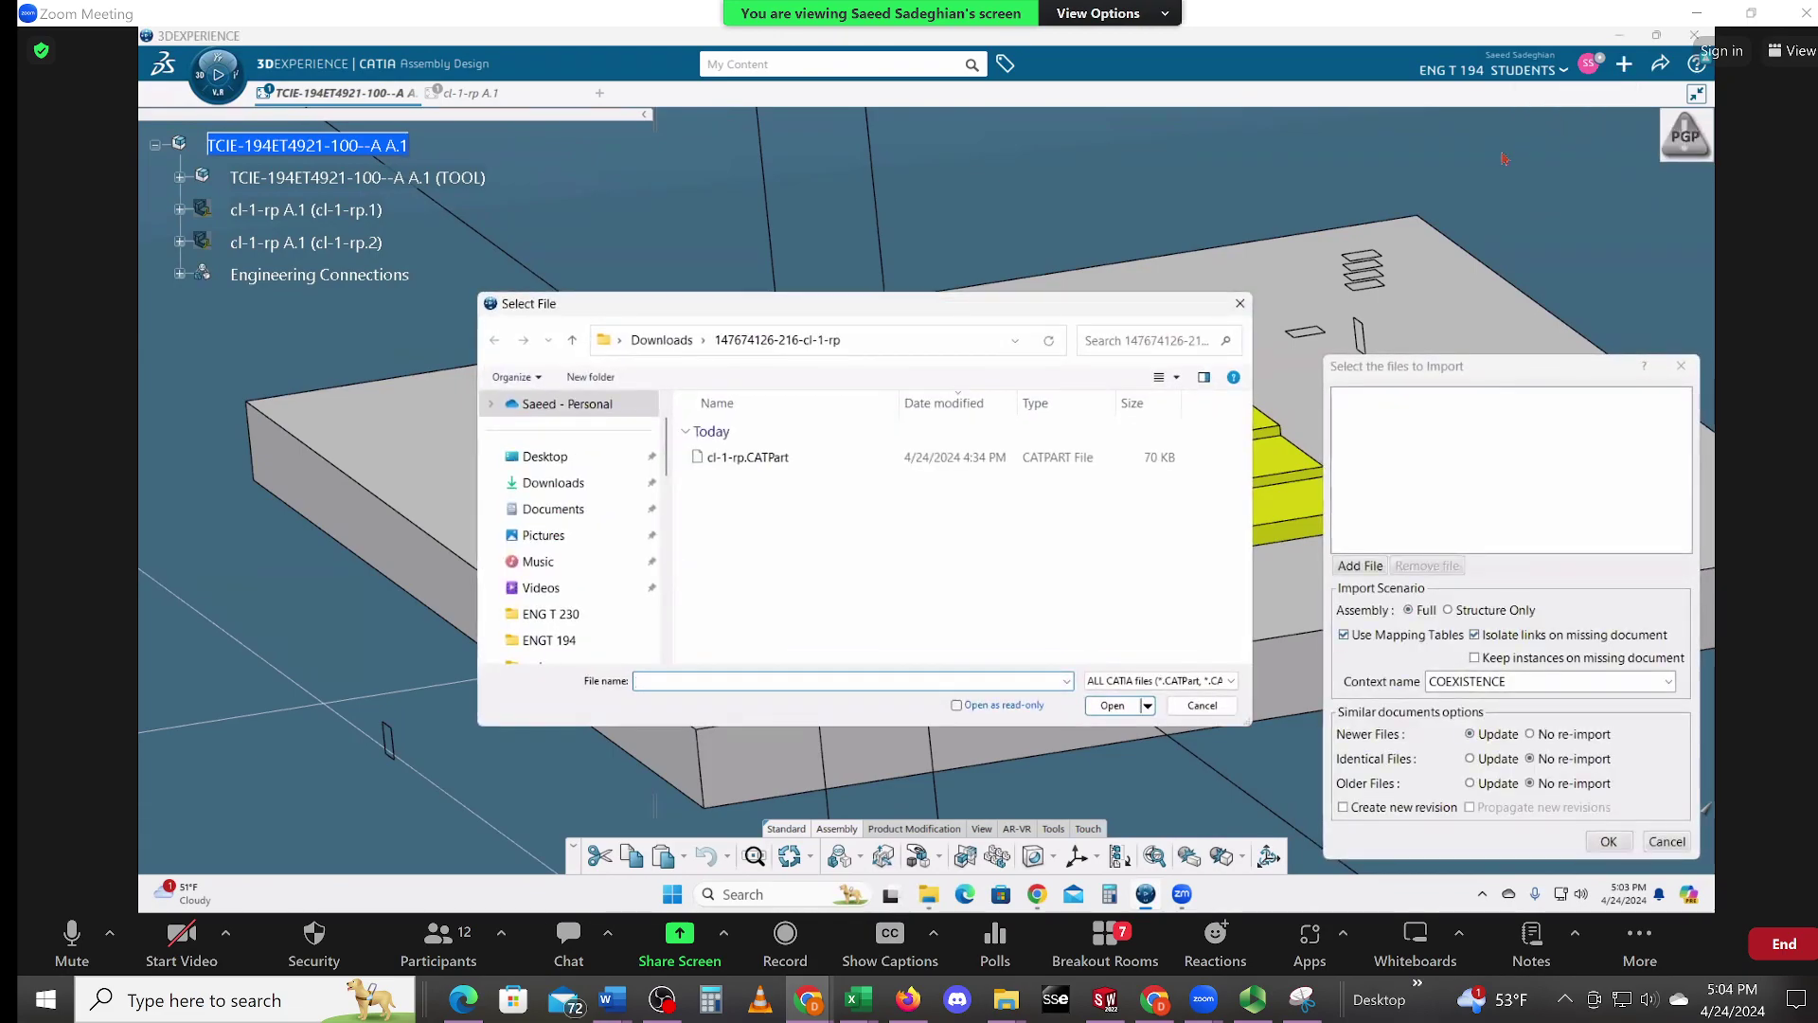
left_click(796, 464)
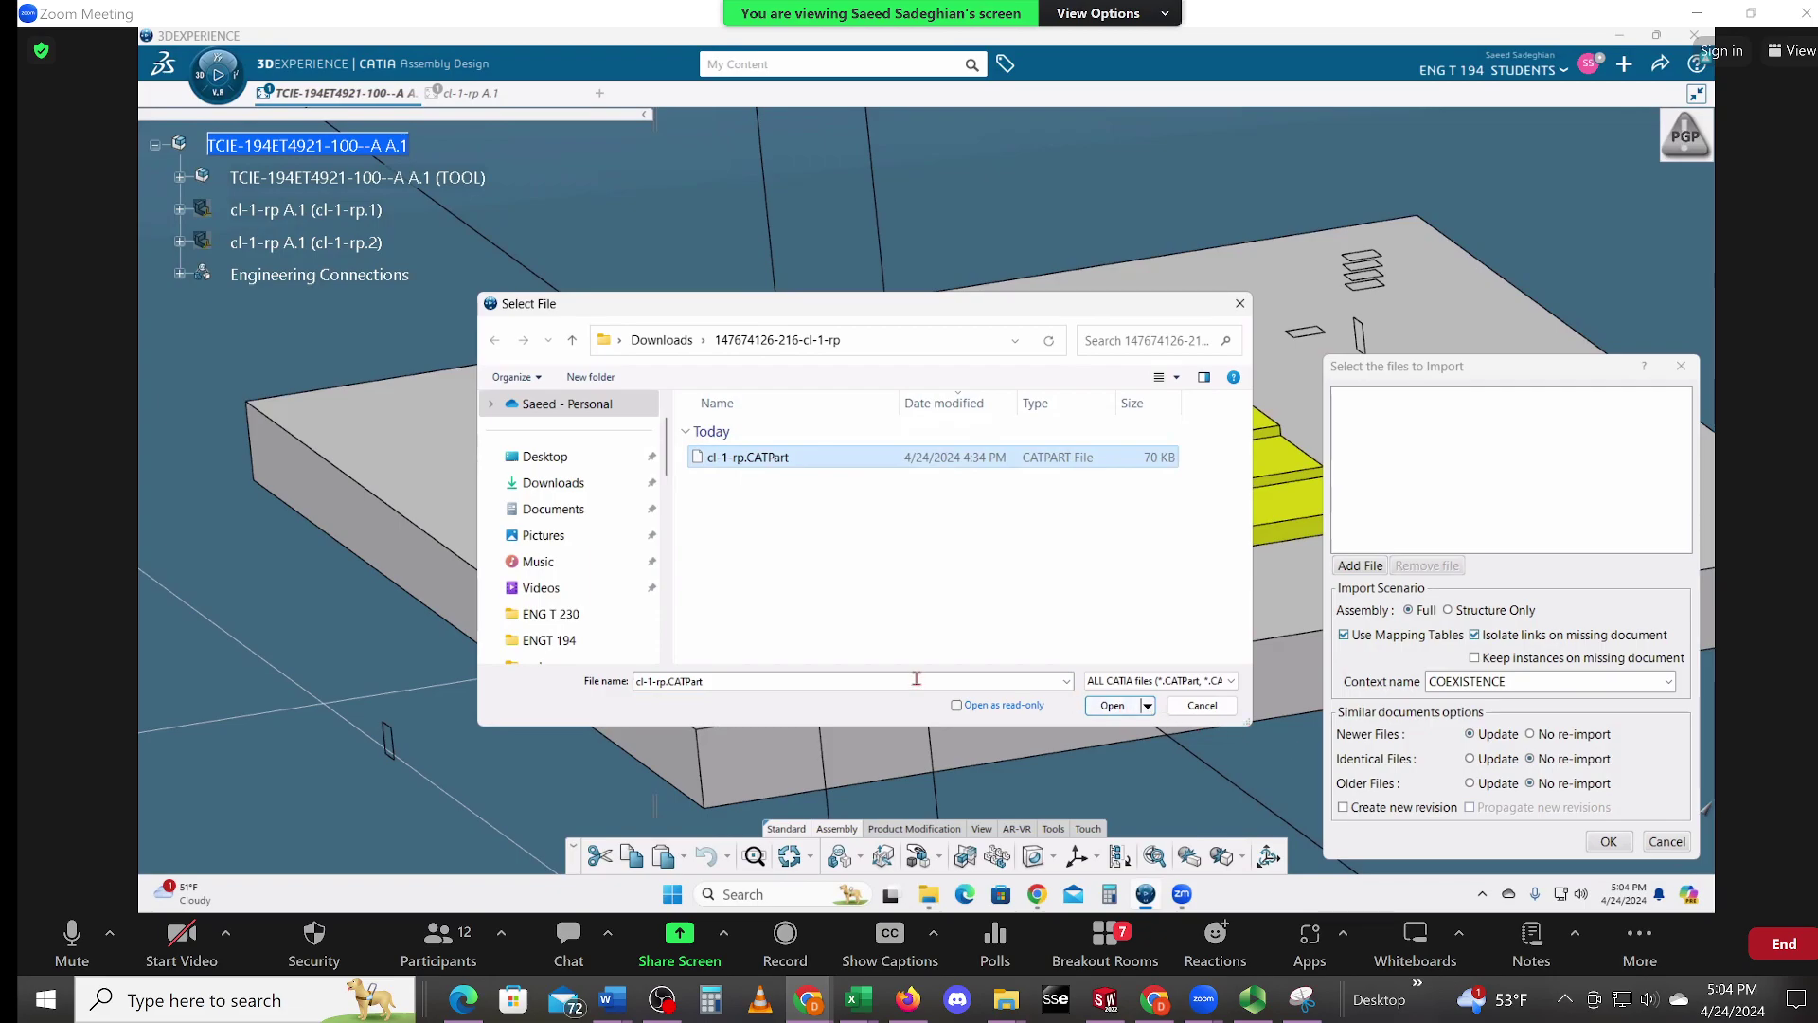
left_click(1113, 706)
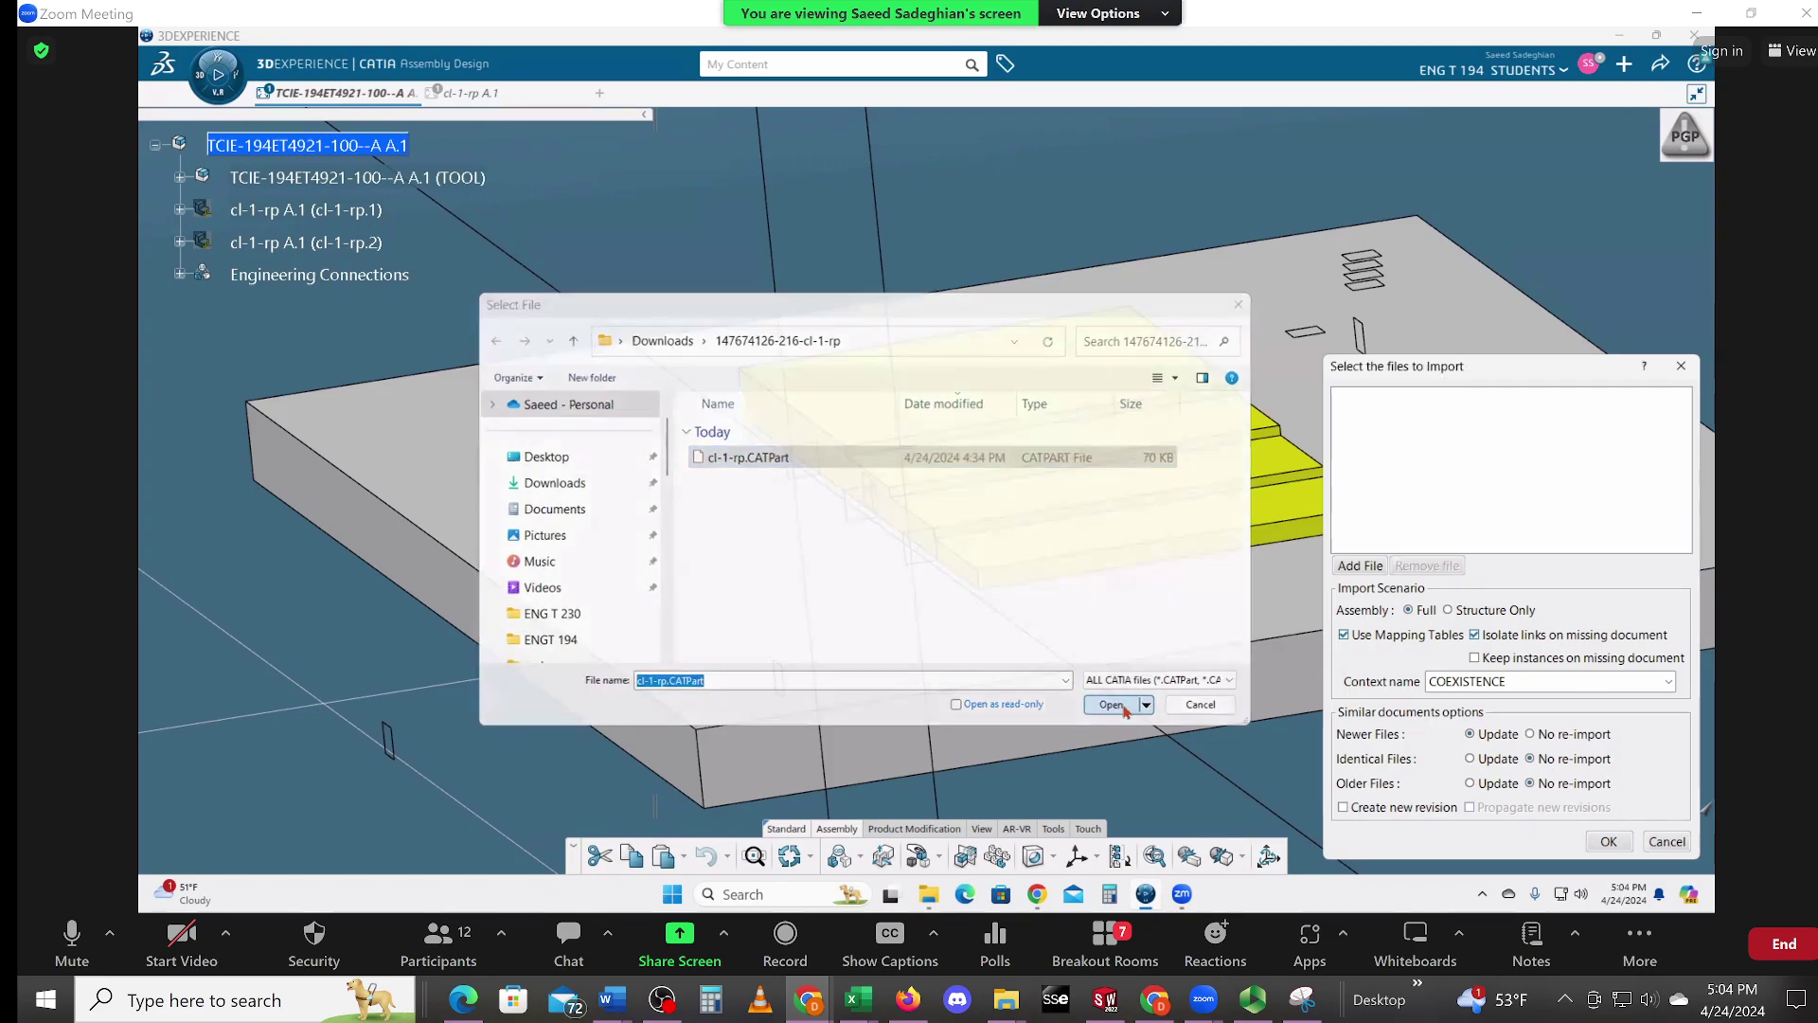
left_click(1609, 841)
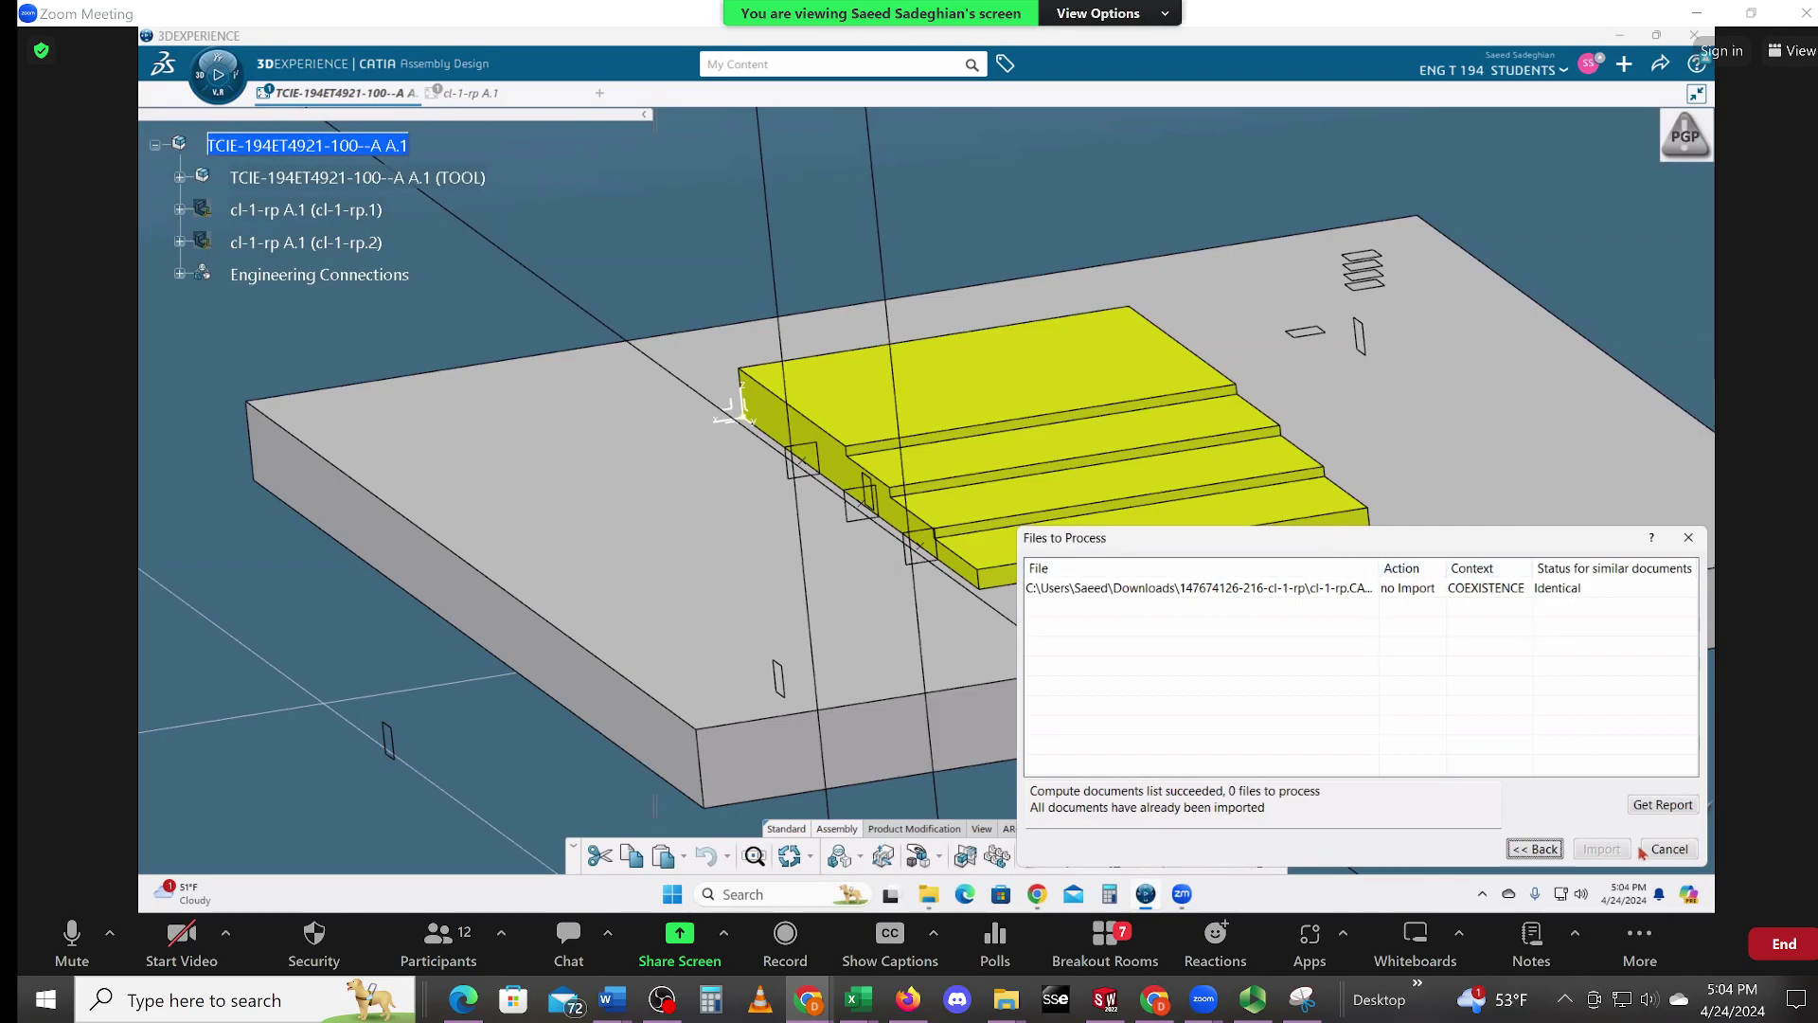
Step: Cancel the Files to Process report saying cl-1-rp was already imported
left_click(1671, 851)
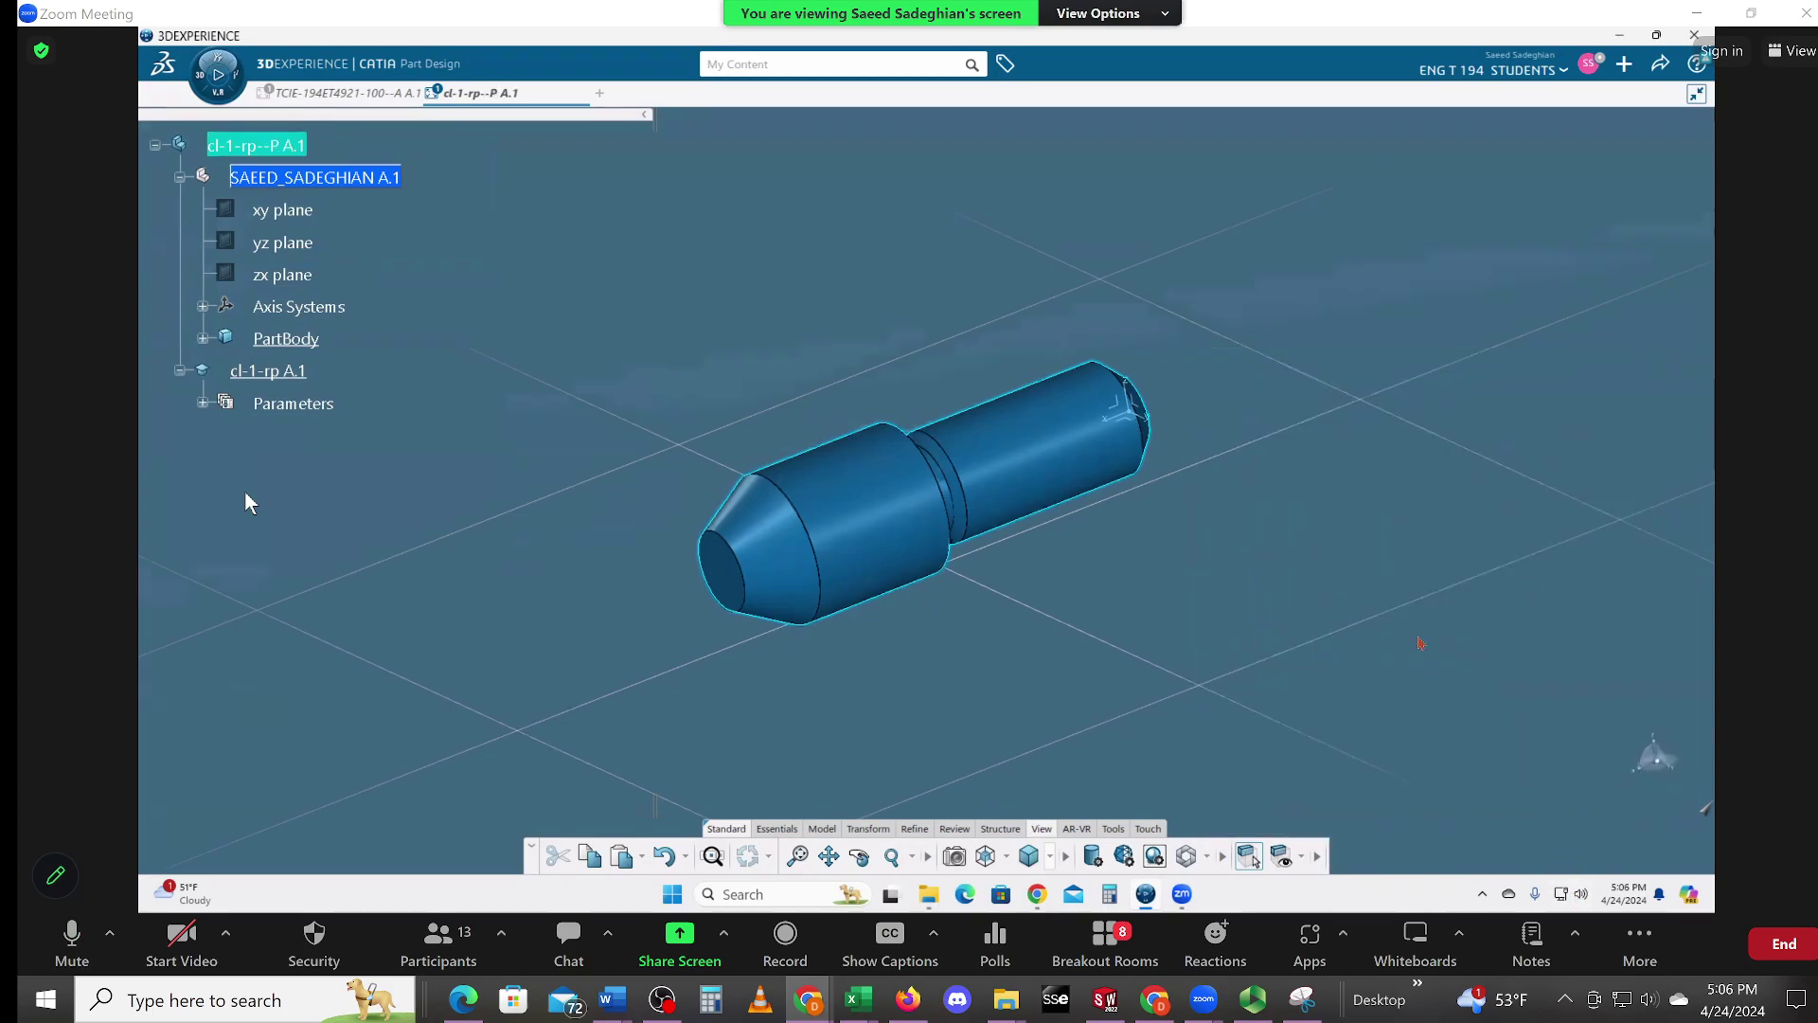
Step: Save the cl-1-rp--P A.1 part via Save with Options, then clear the selection
left_click(1661, 66)
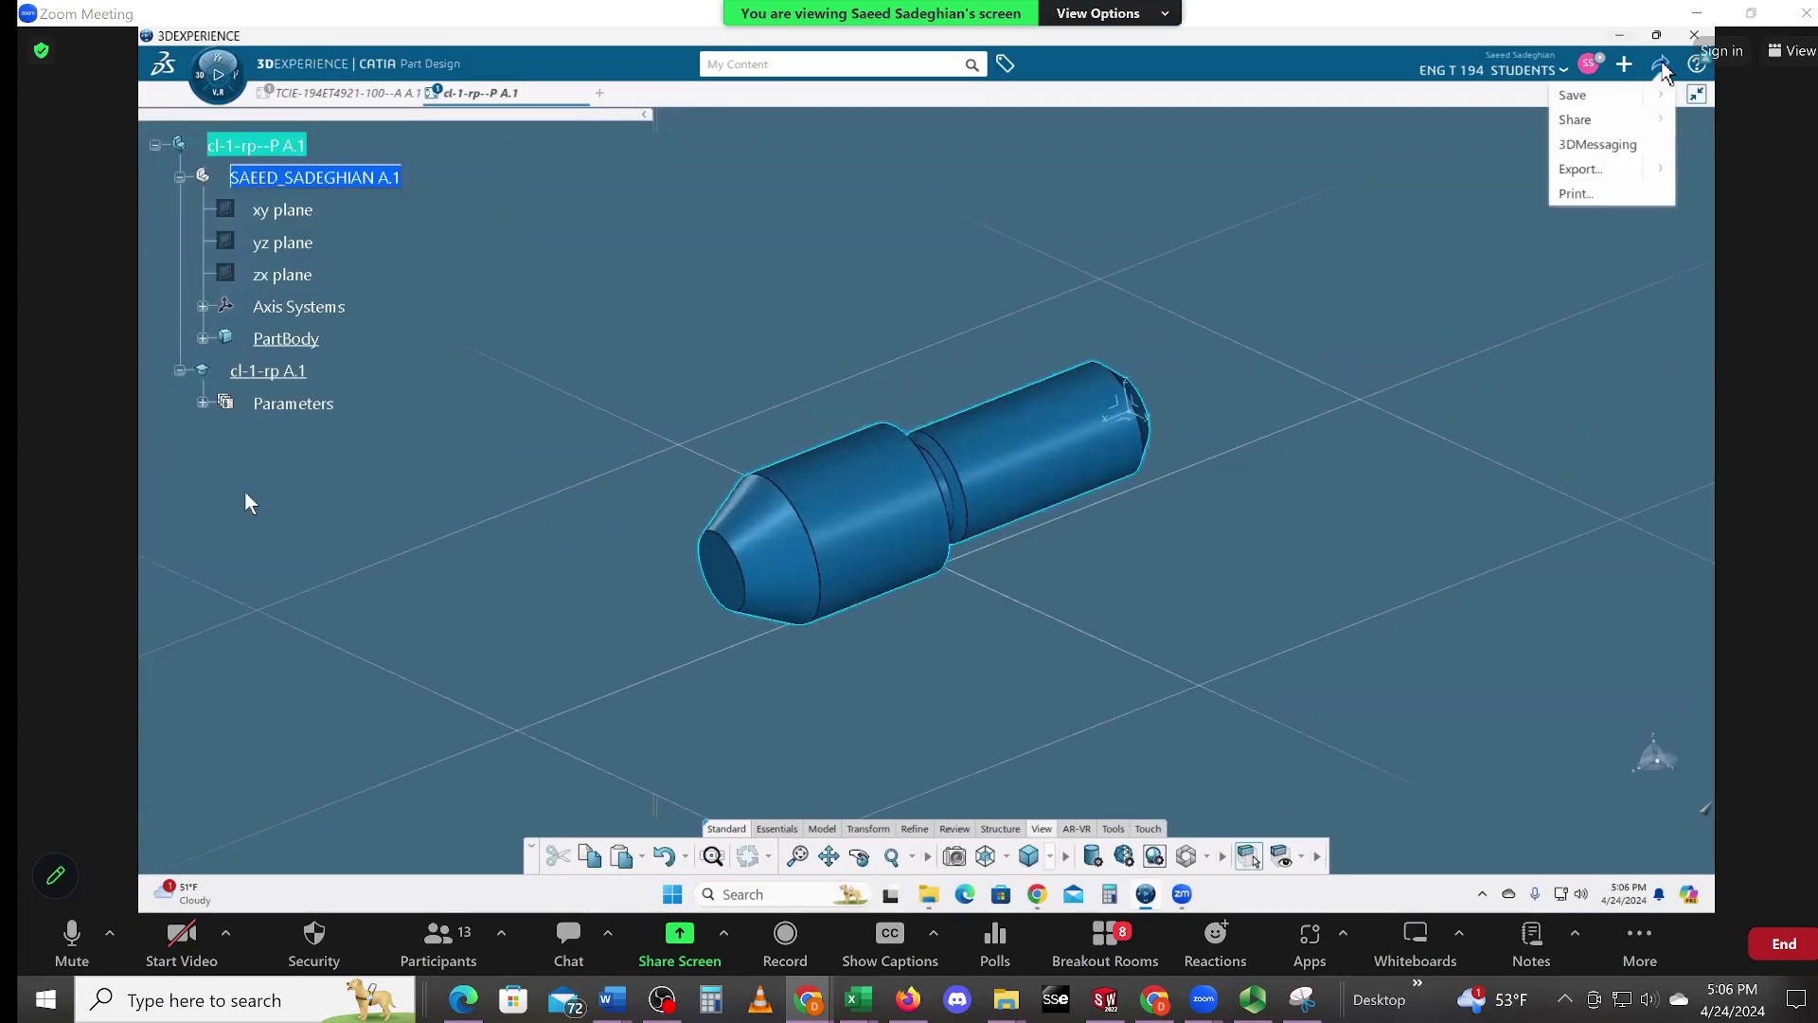
left_click(1652, 95)
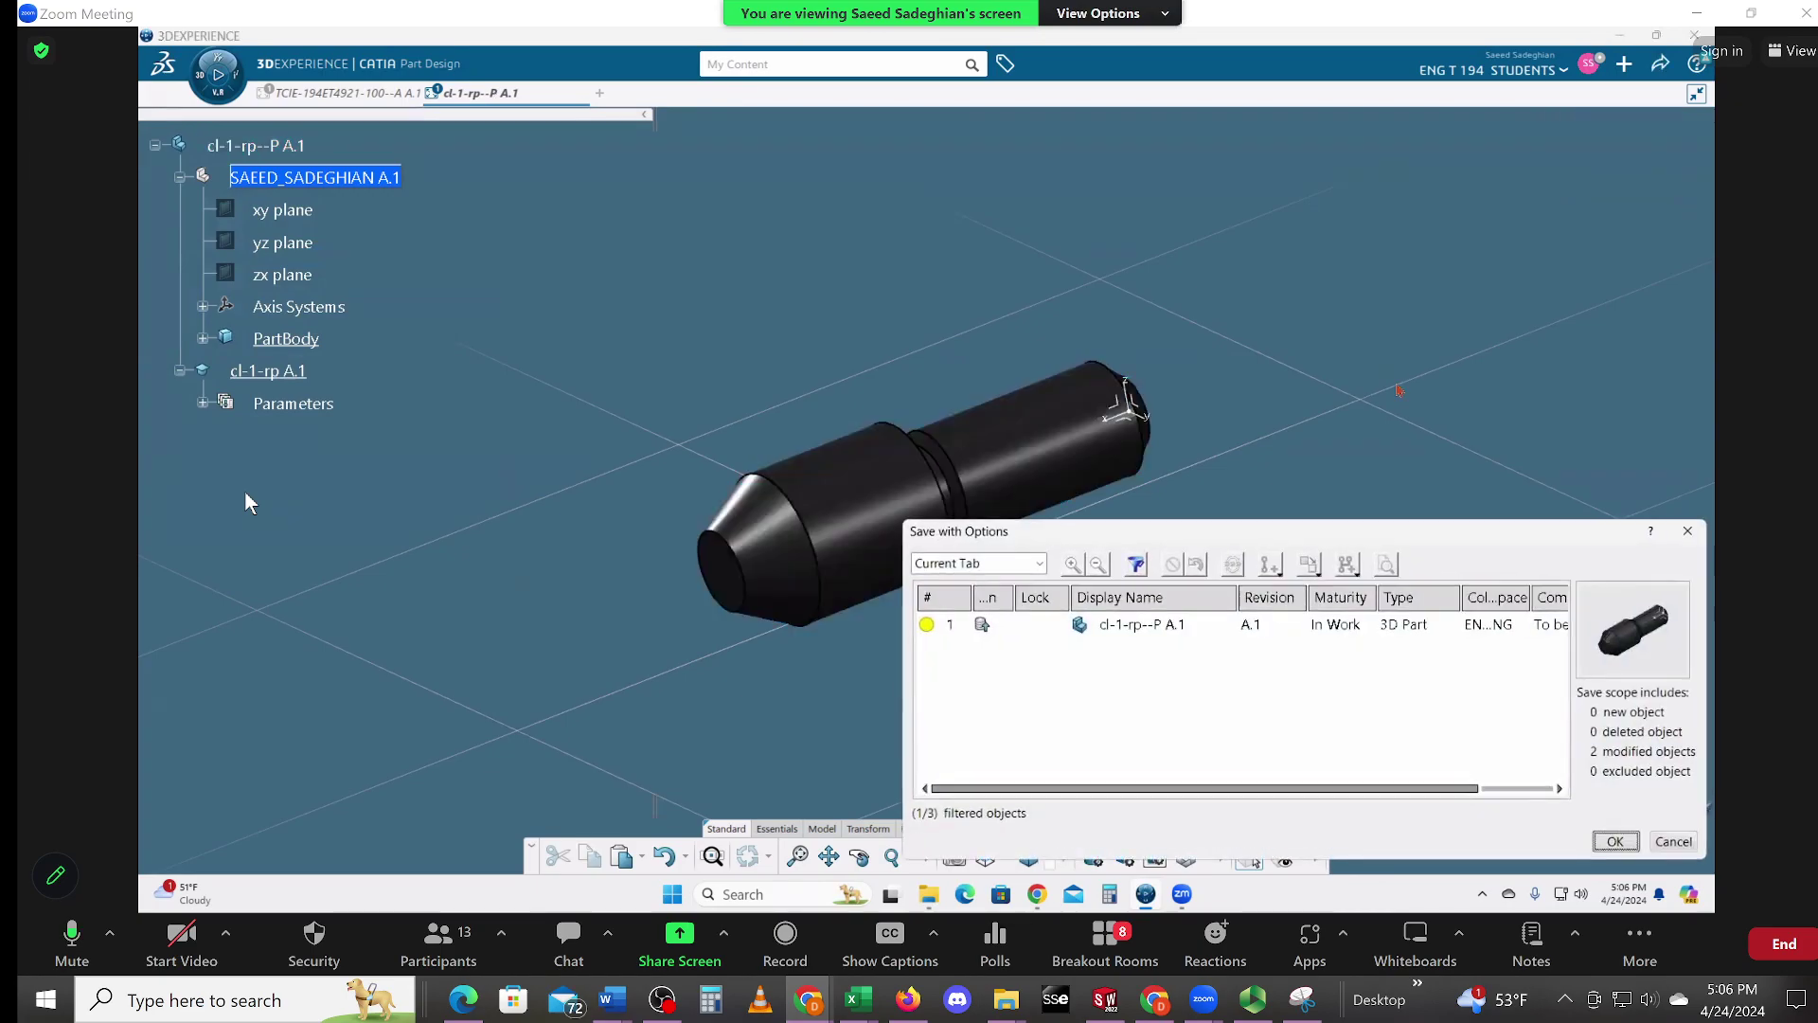
left_click(1098, 625)
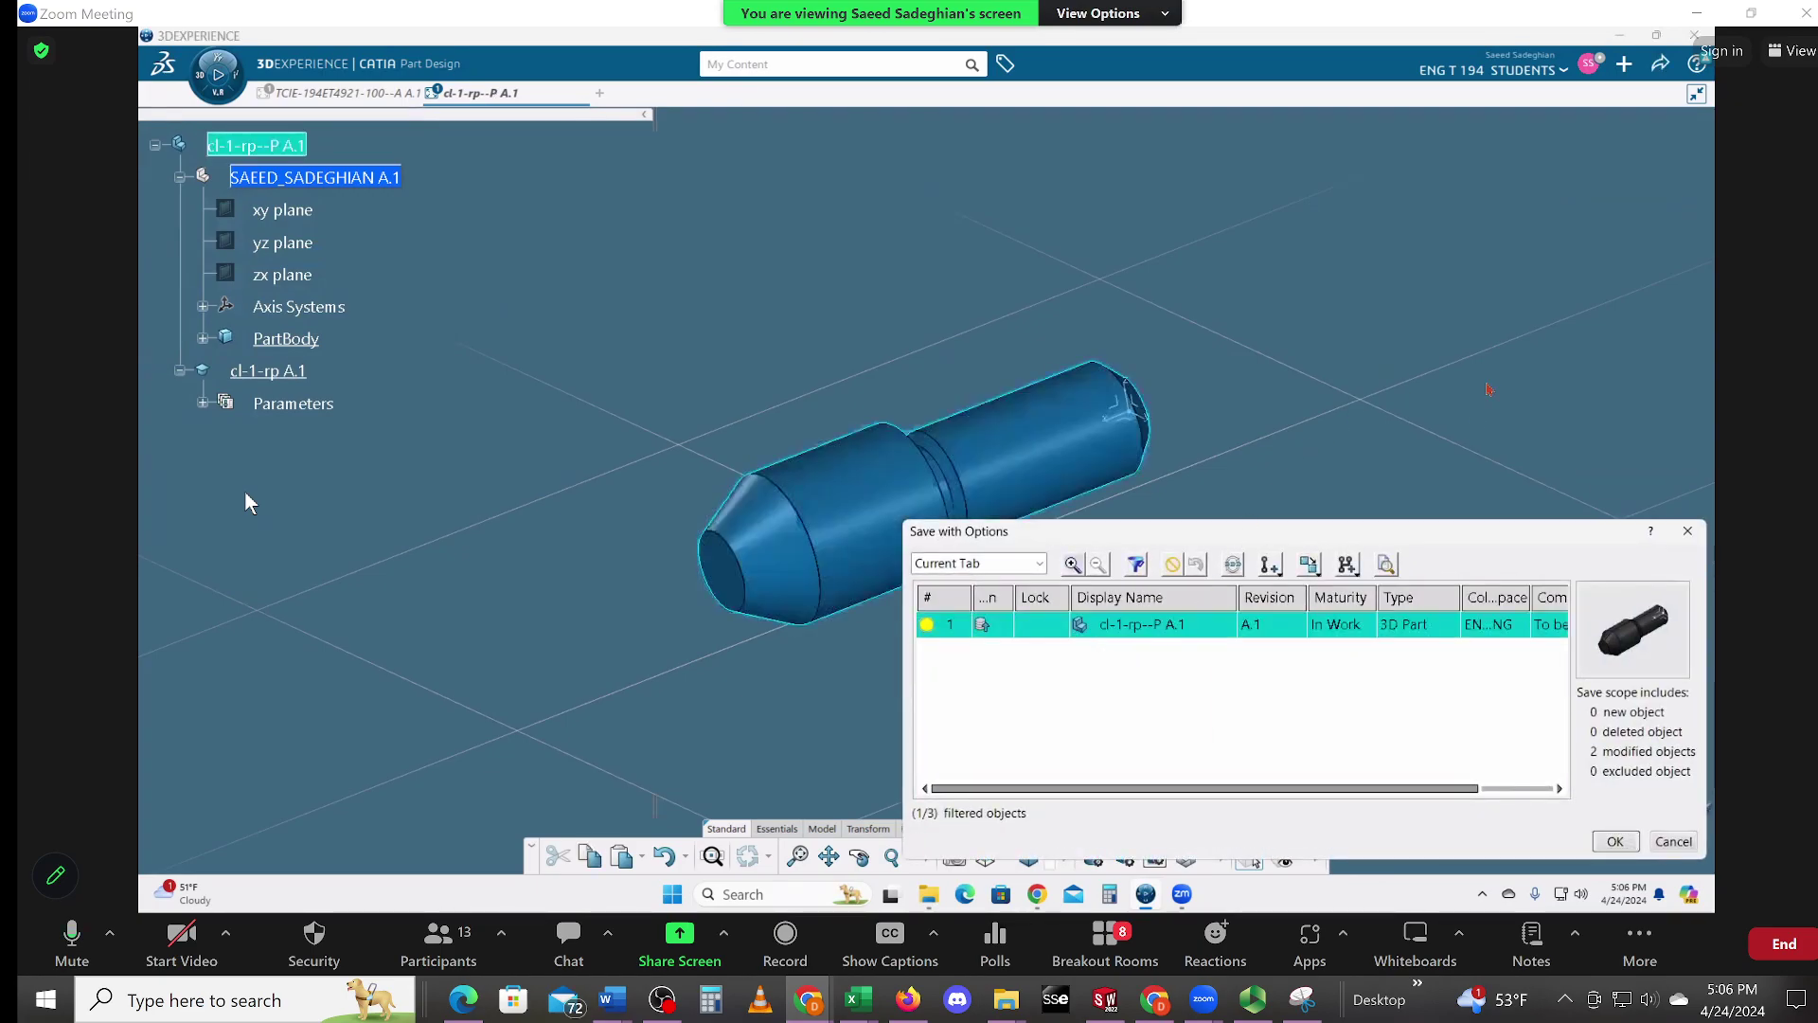
left_click(1616, 843)
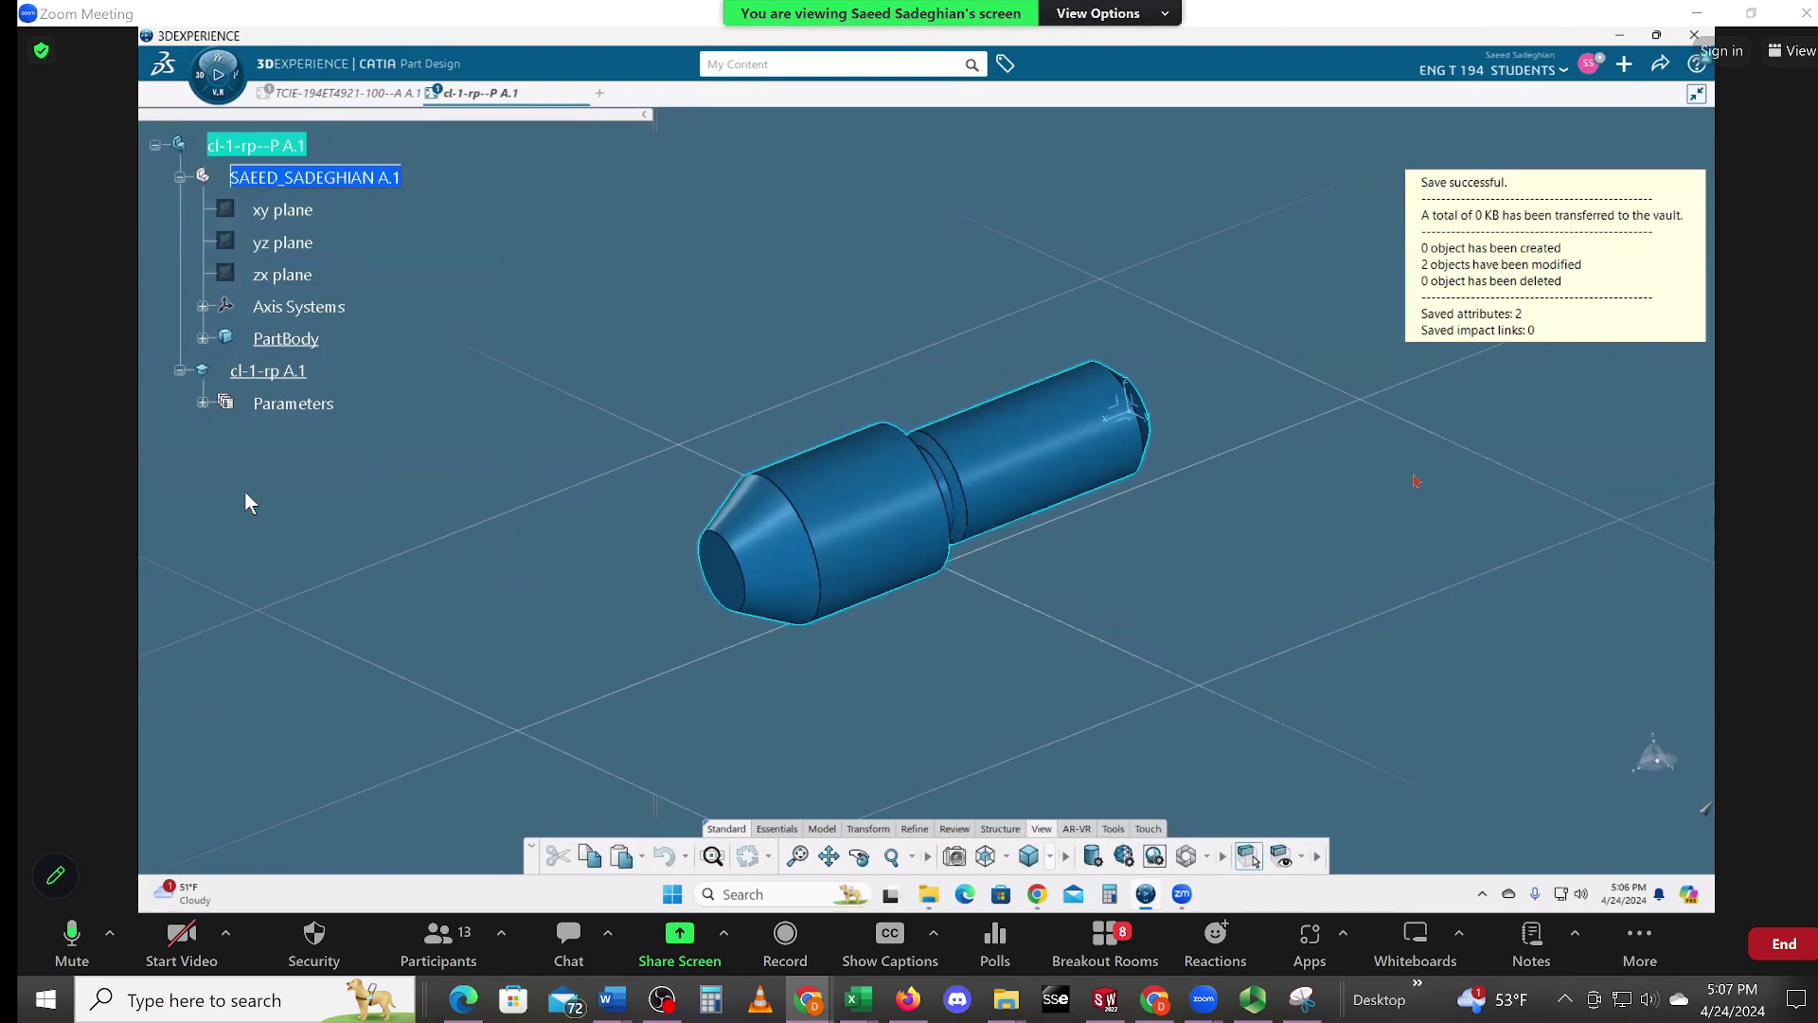
left_click(1356, 498)
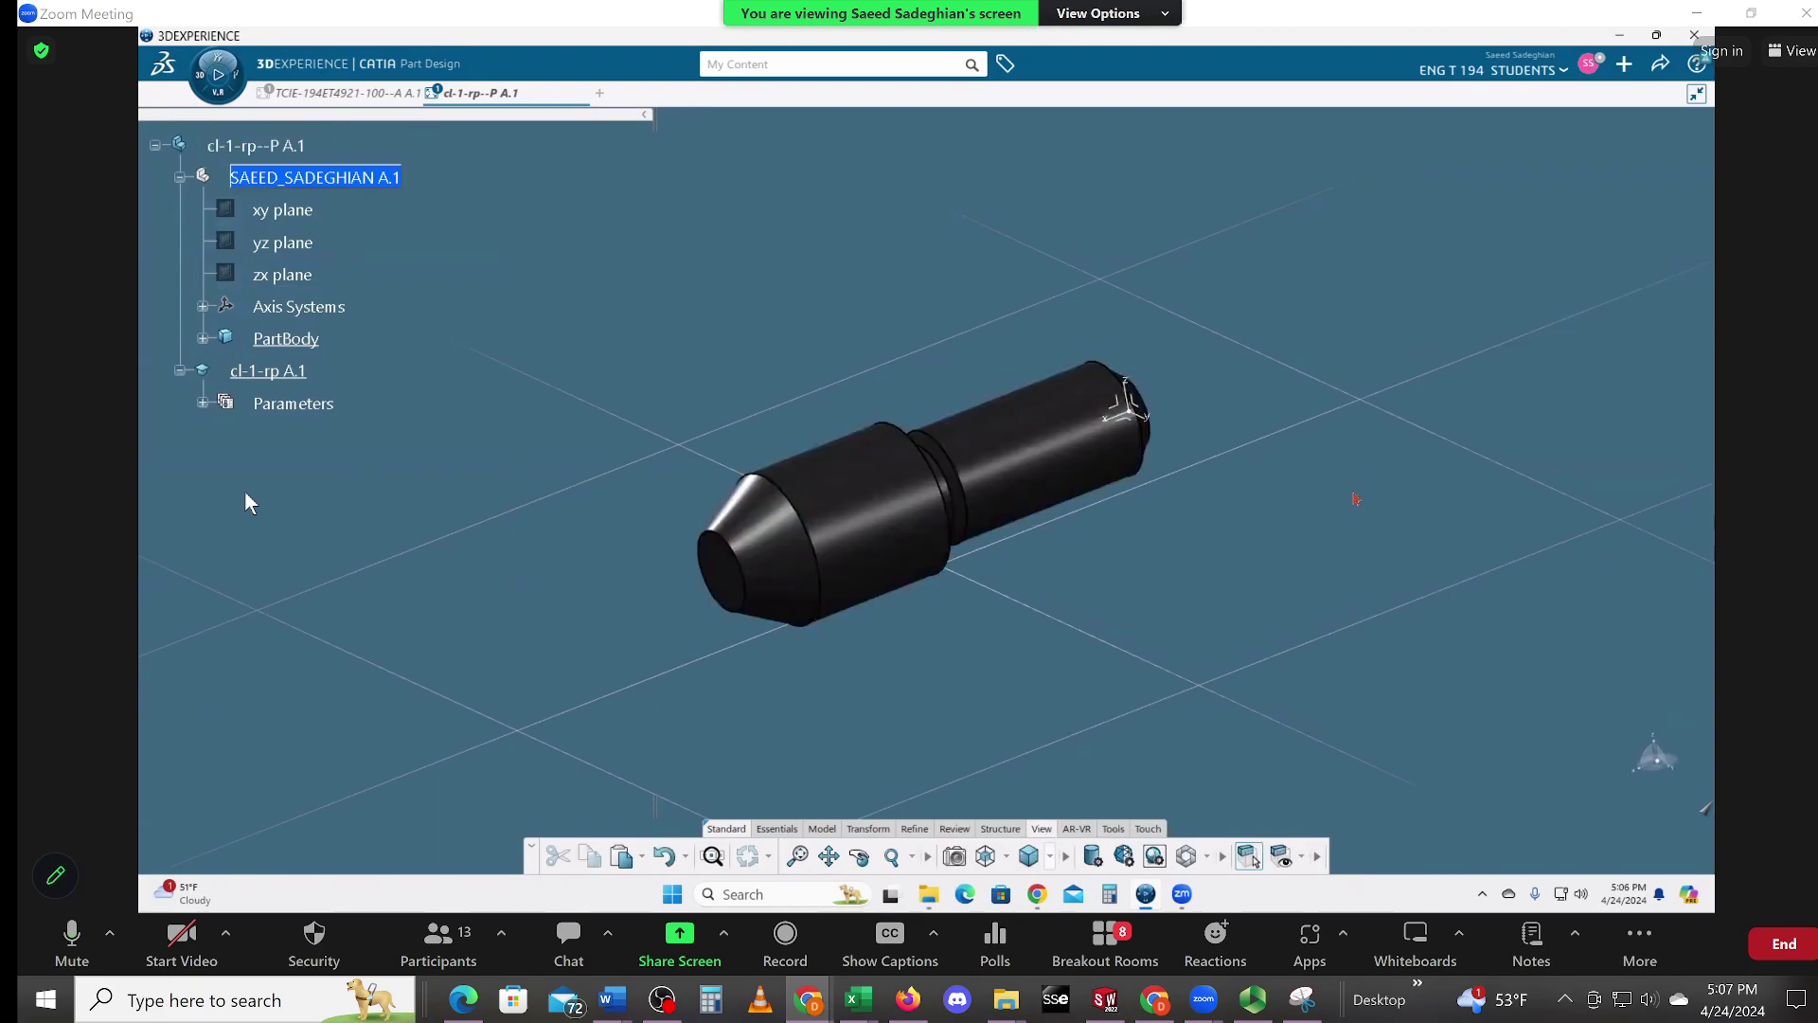
Step: Orbit around the dowel pin, then return to the TCIE-194ET4921-100--A A.1 assembly
middle_click_drag(880, 663, 1218, 643)
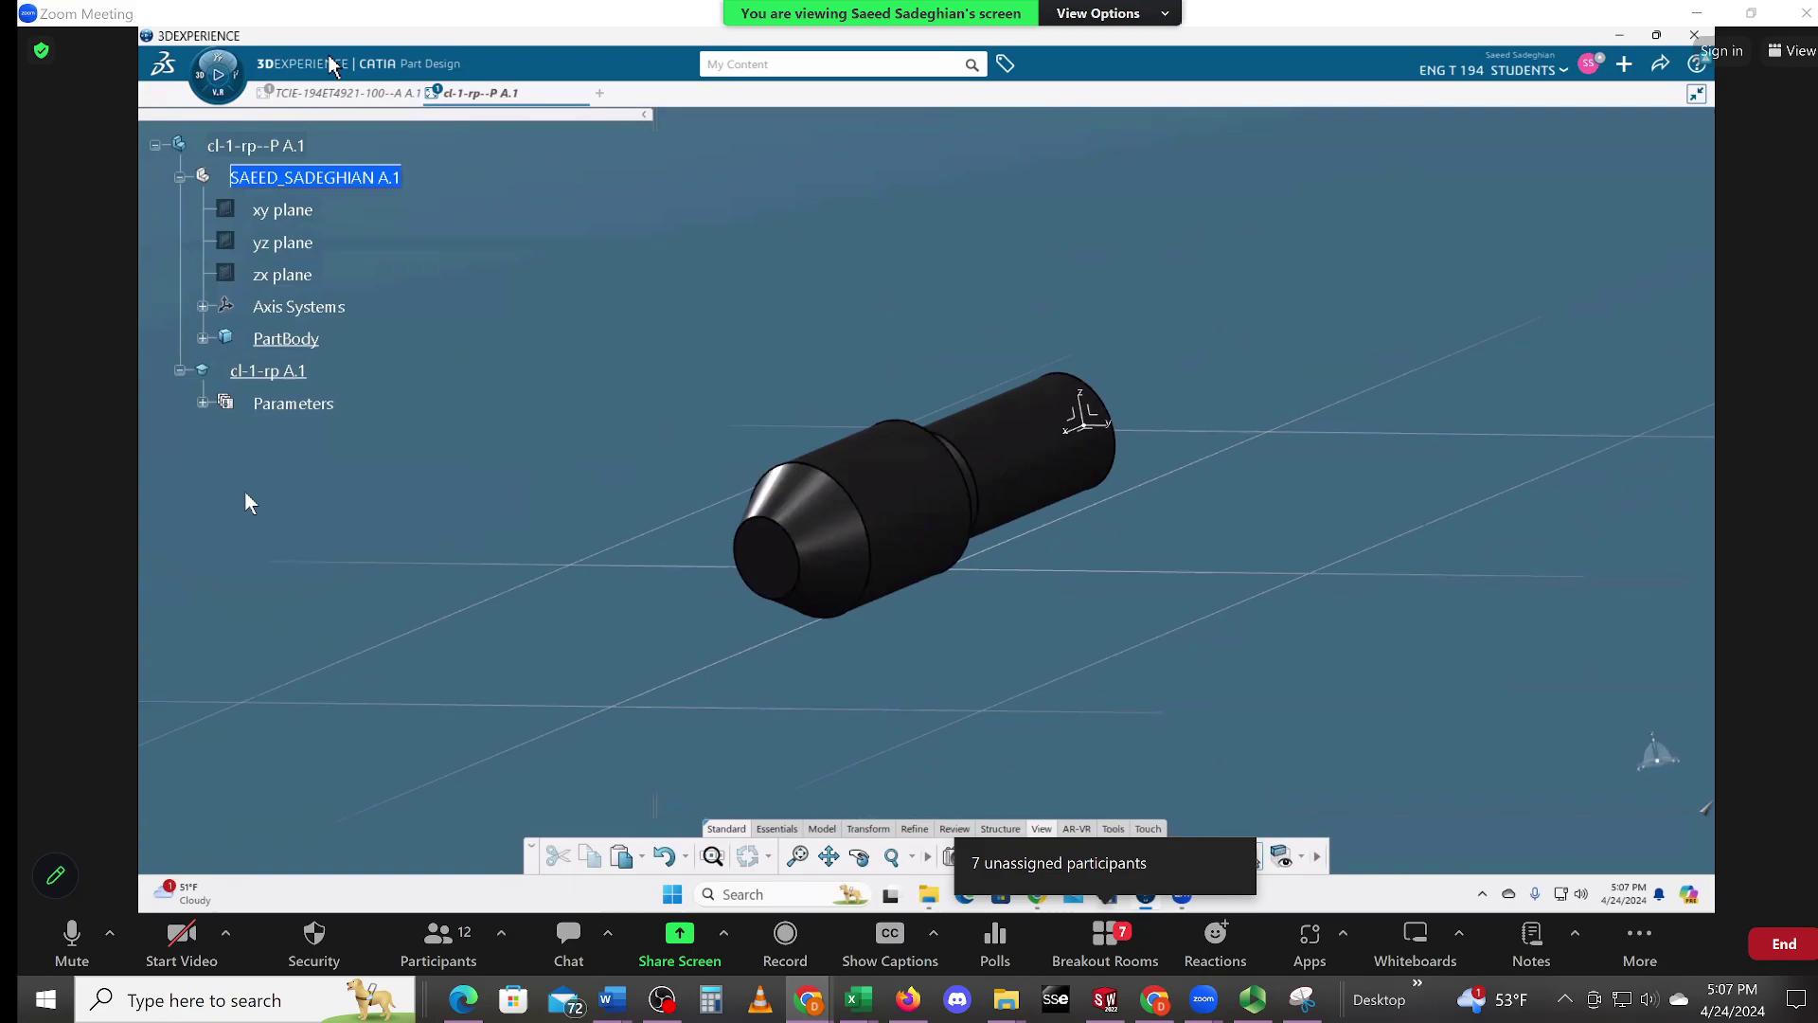
left_click(337, 93)
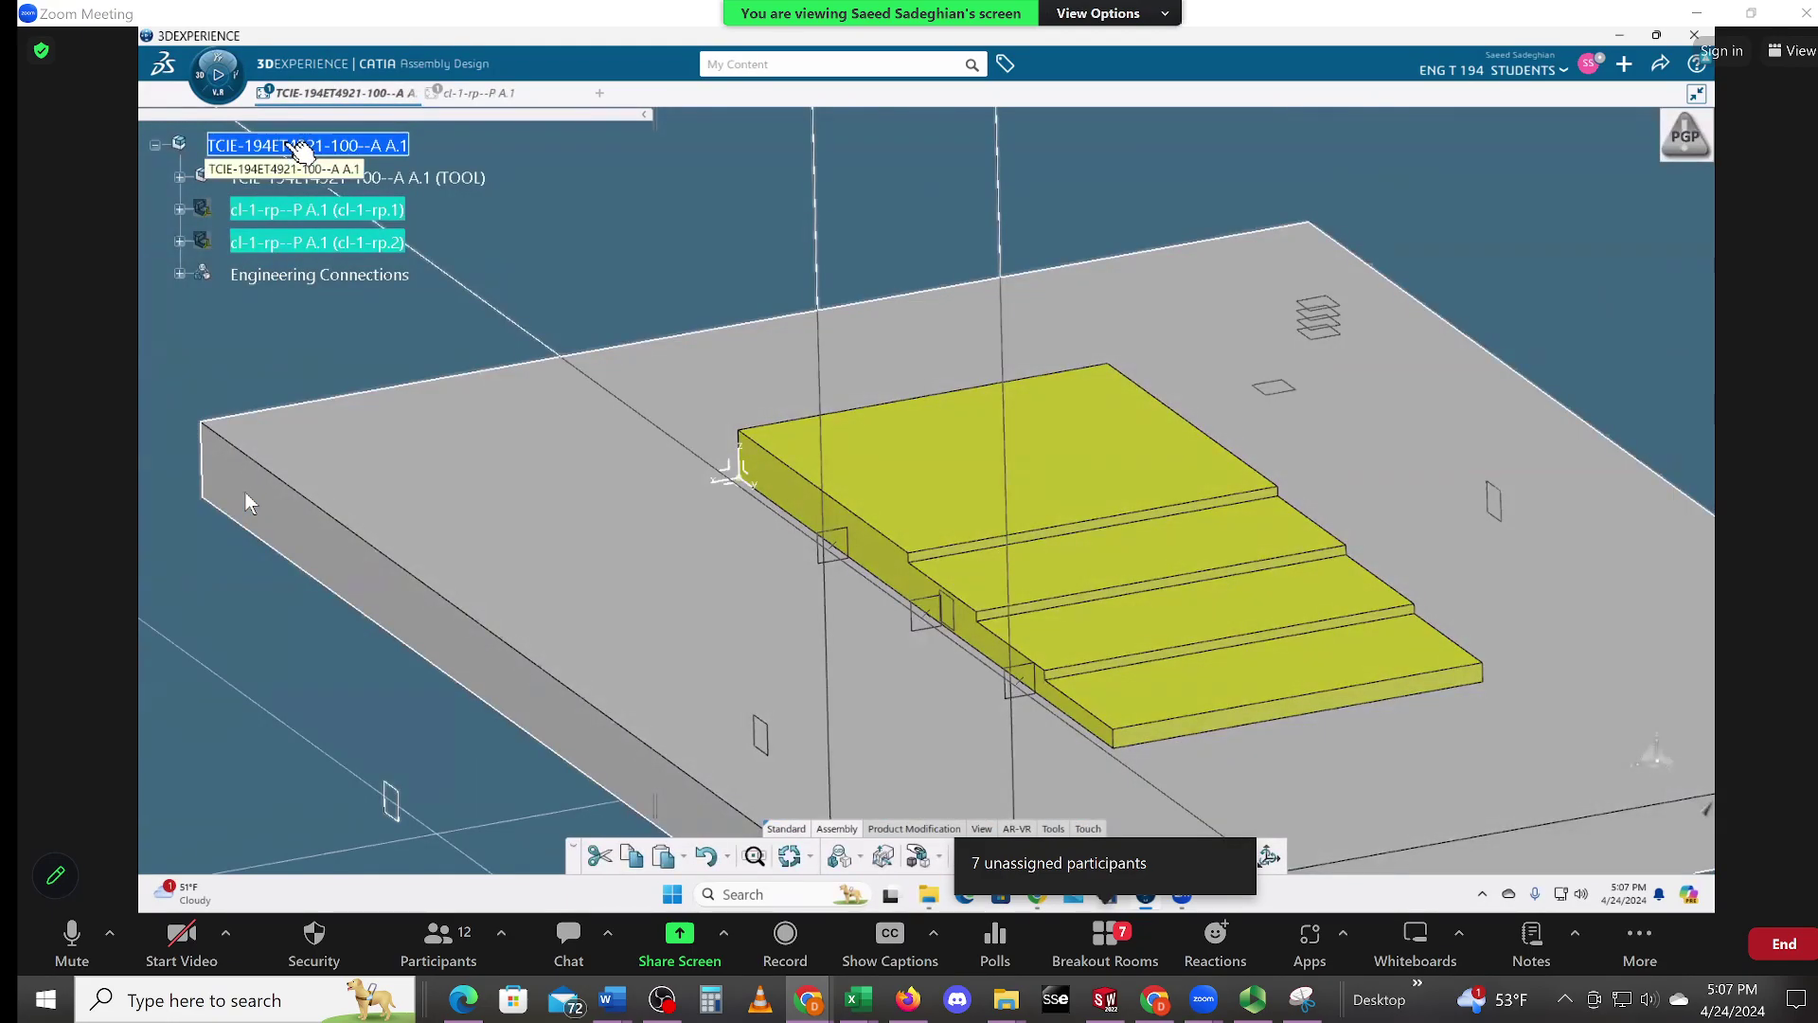
Step: Insert cl-1-rp--P A.1 as an existing product under the assembly root
right_click(289, 145)
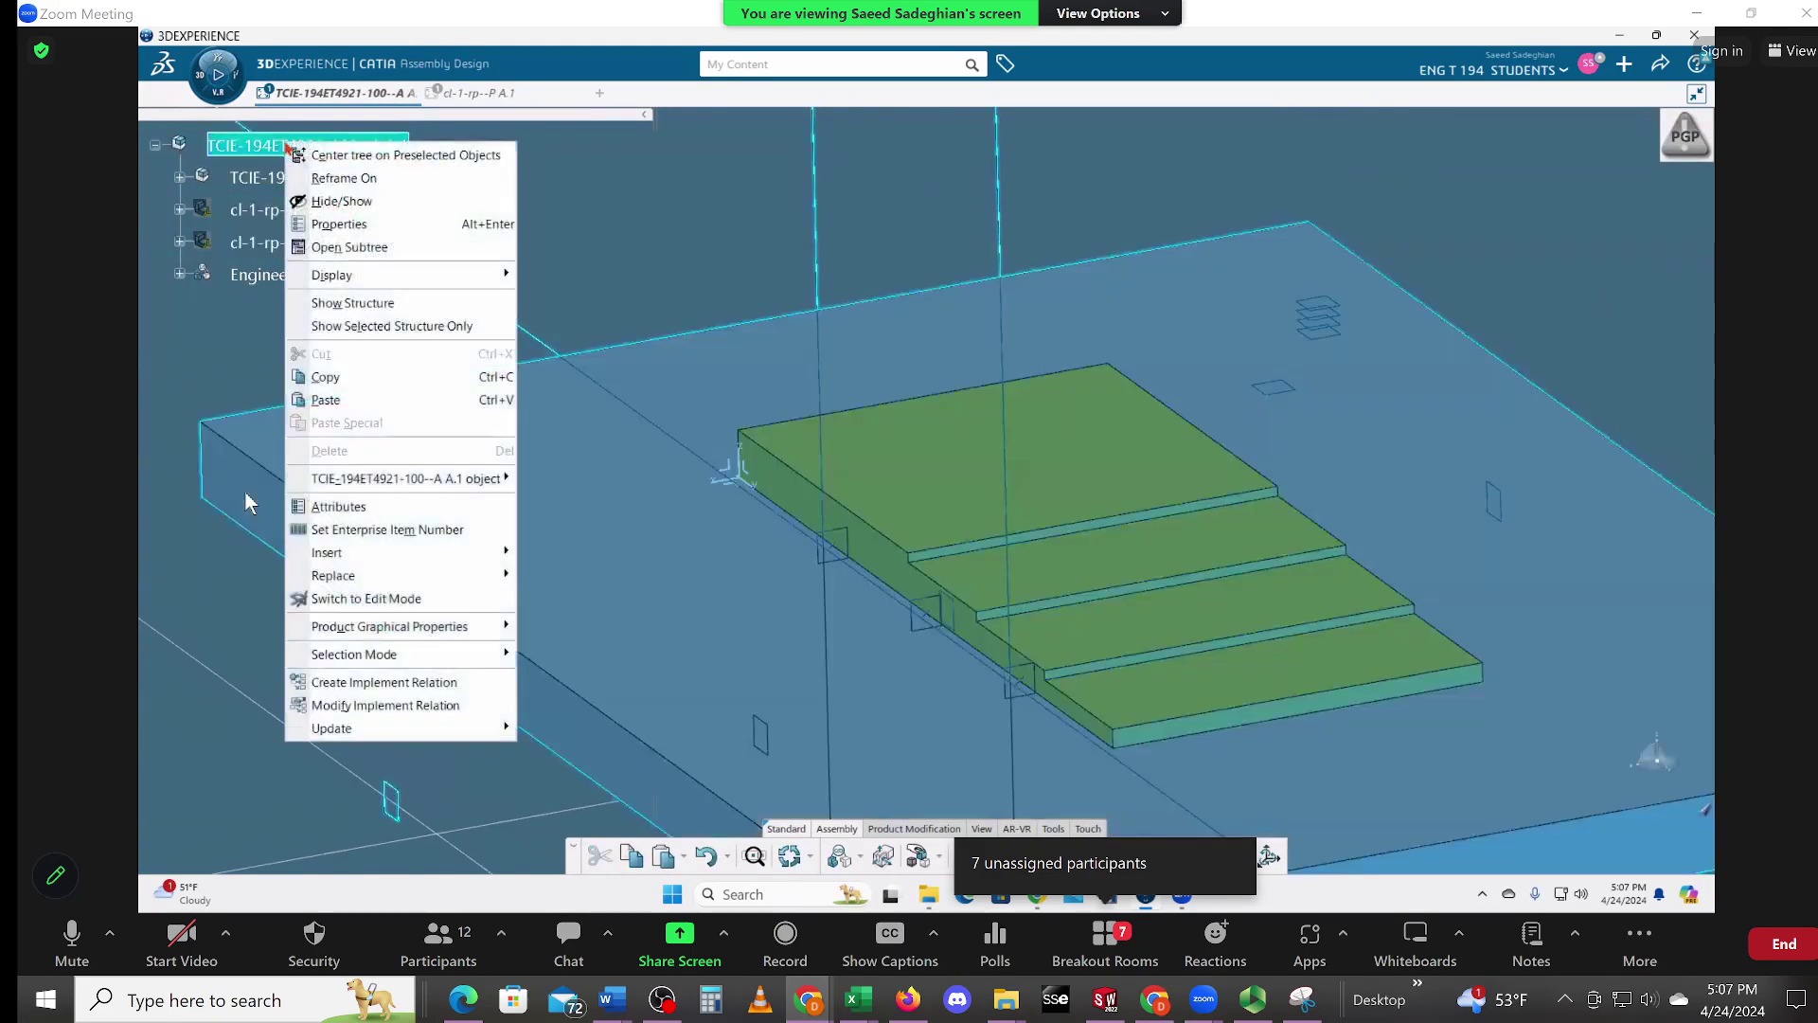
mouse_move(326, 552)
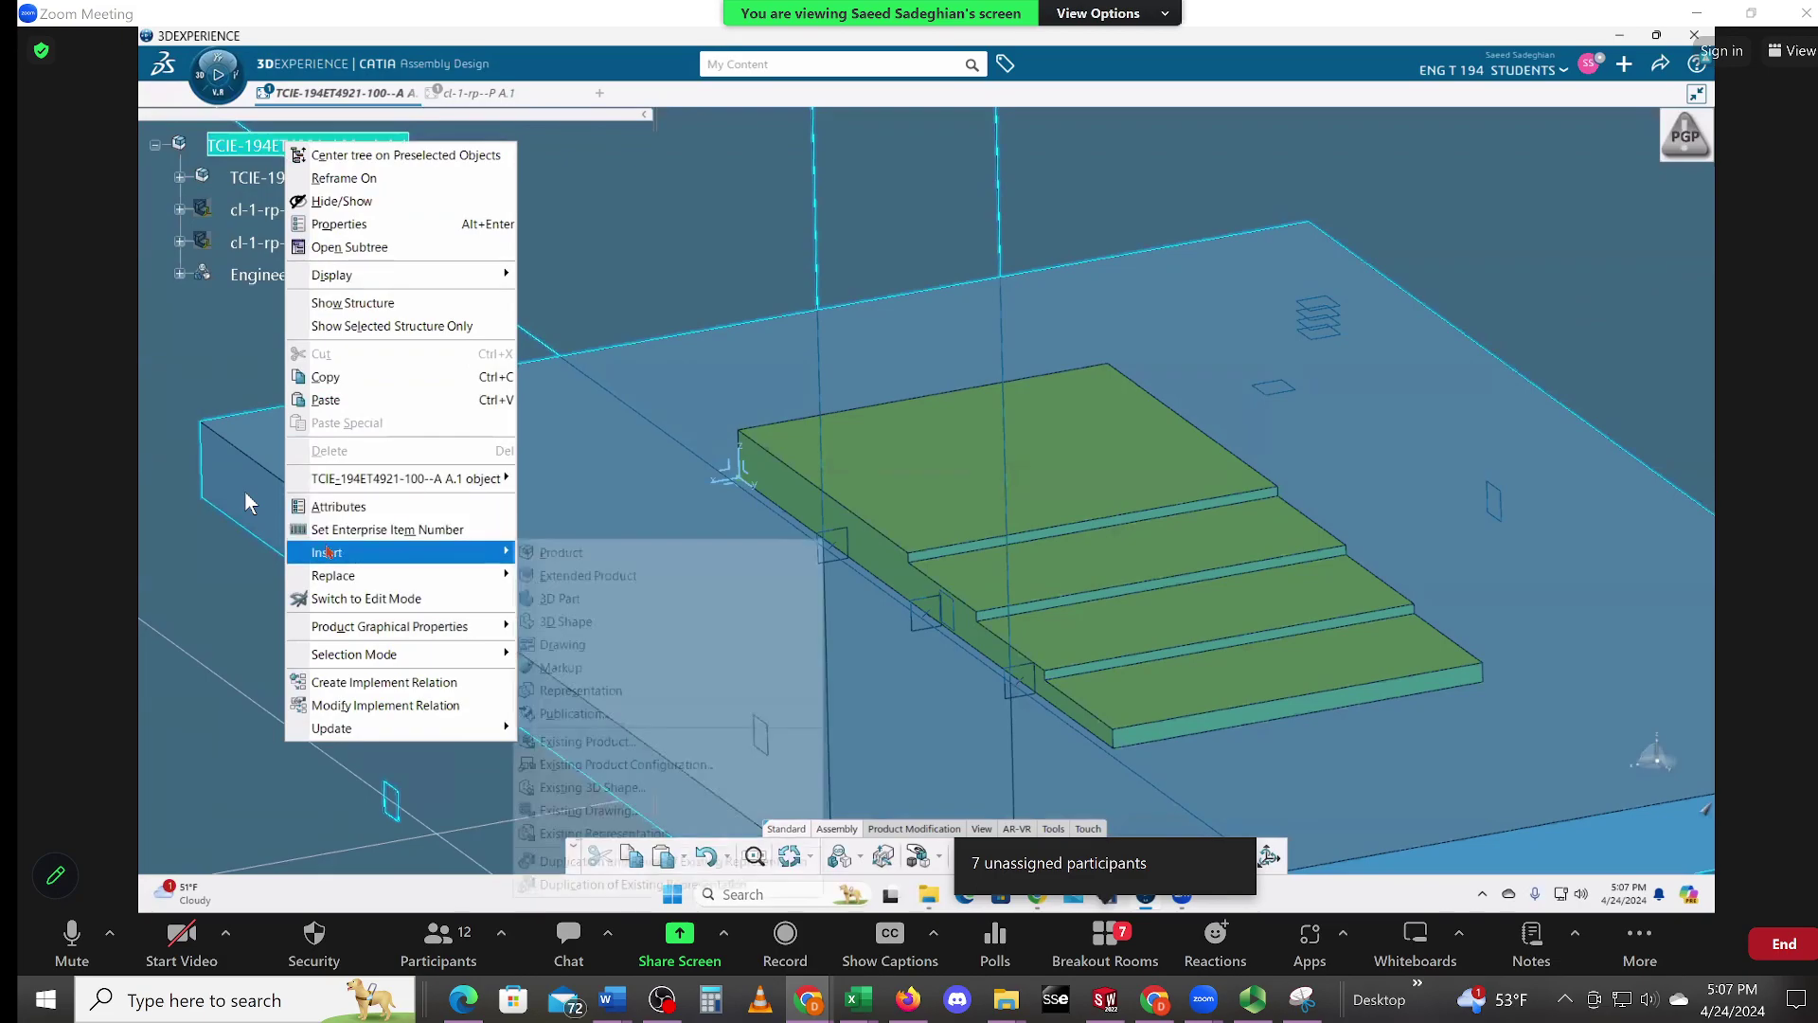
left_click(598, 745)
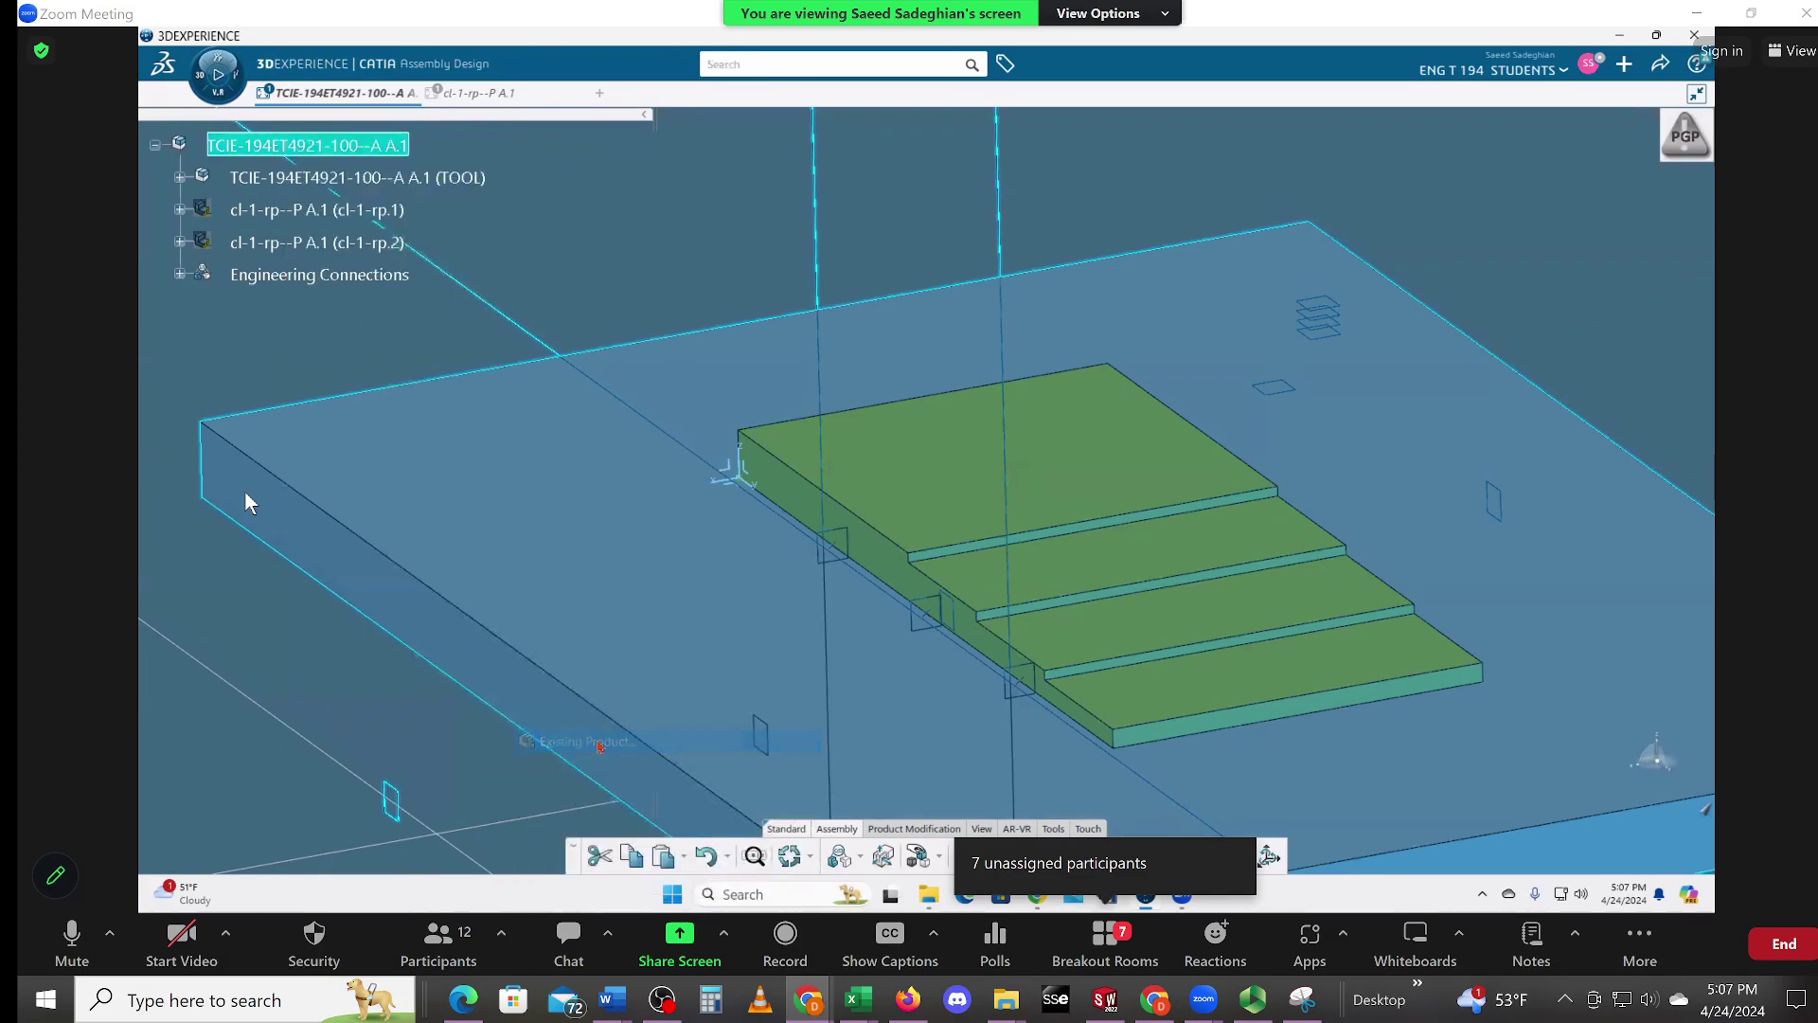
left_click(486, 95)
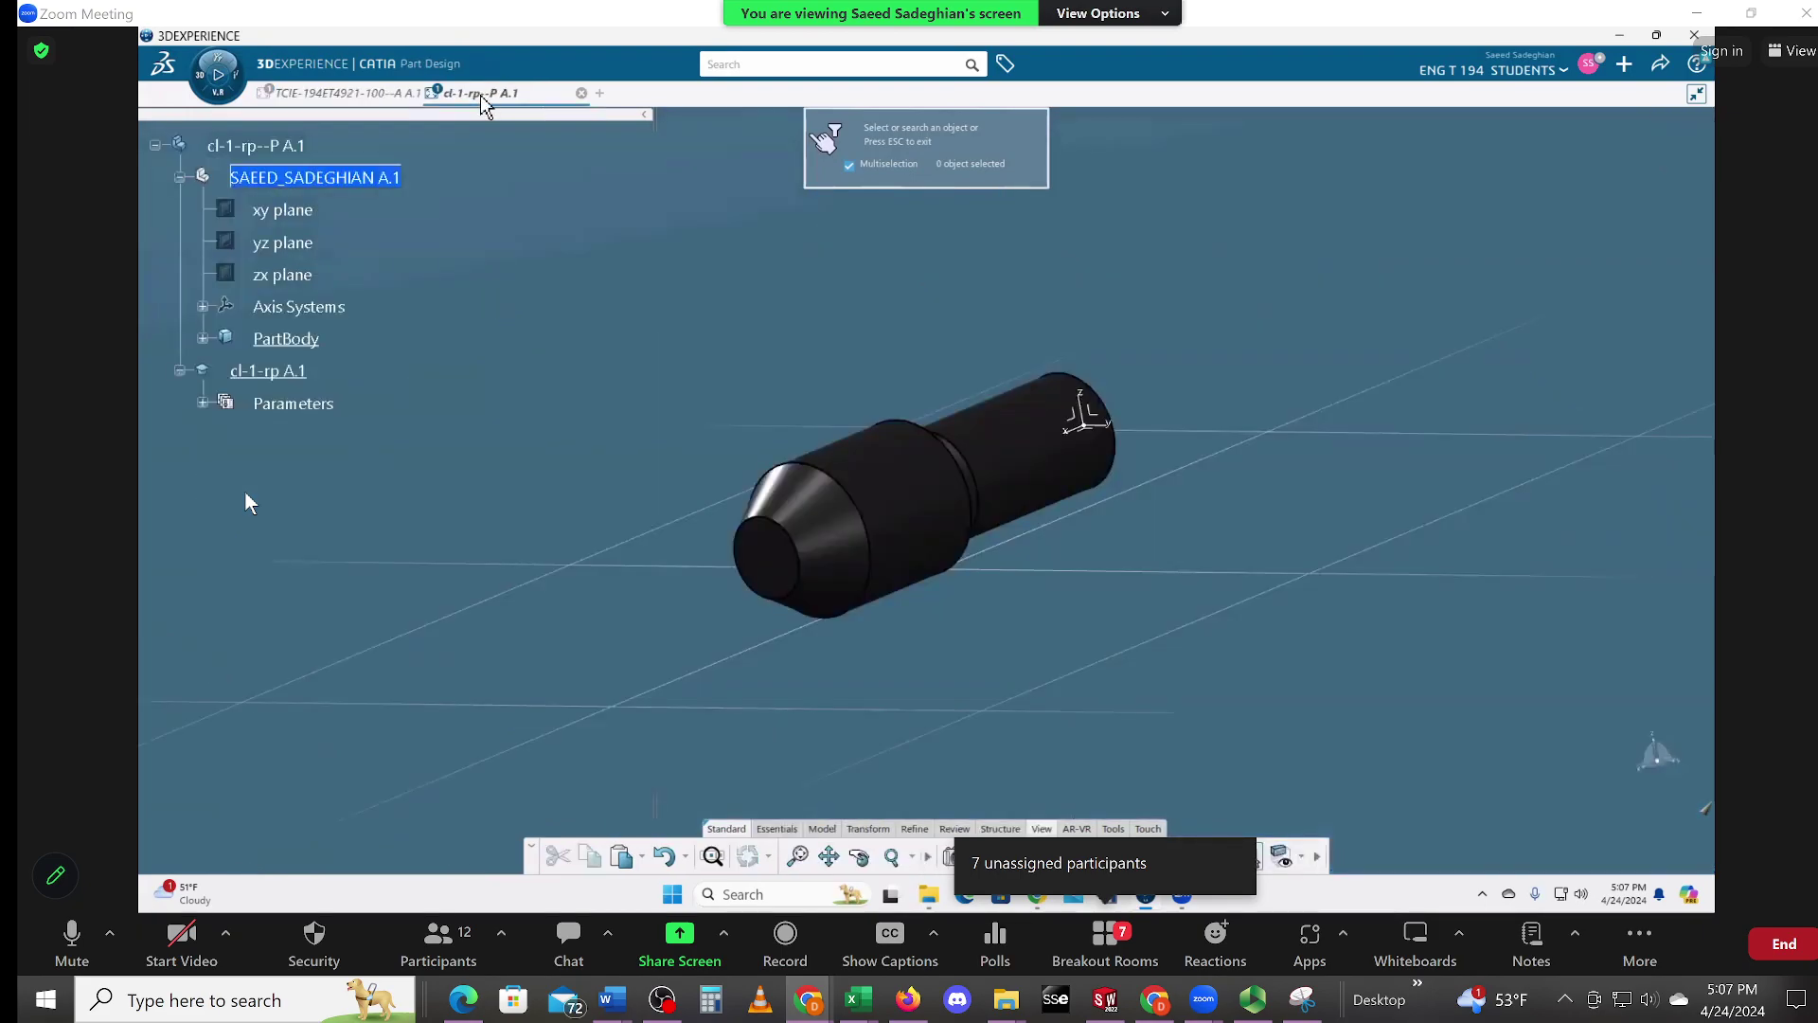
left_click(303, 147)
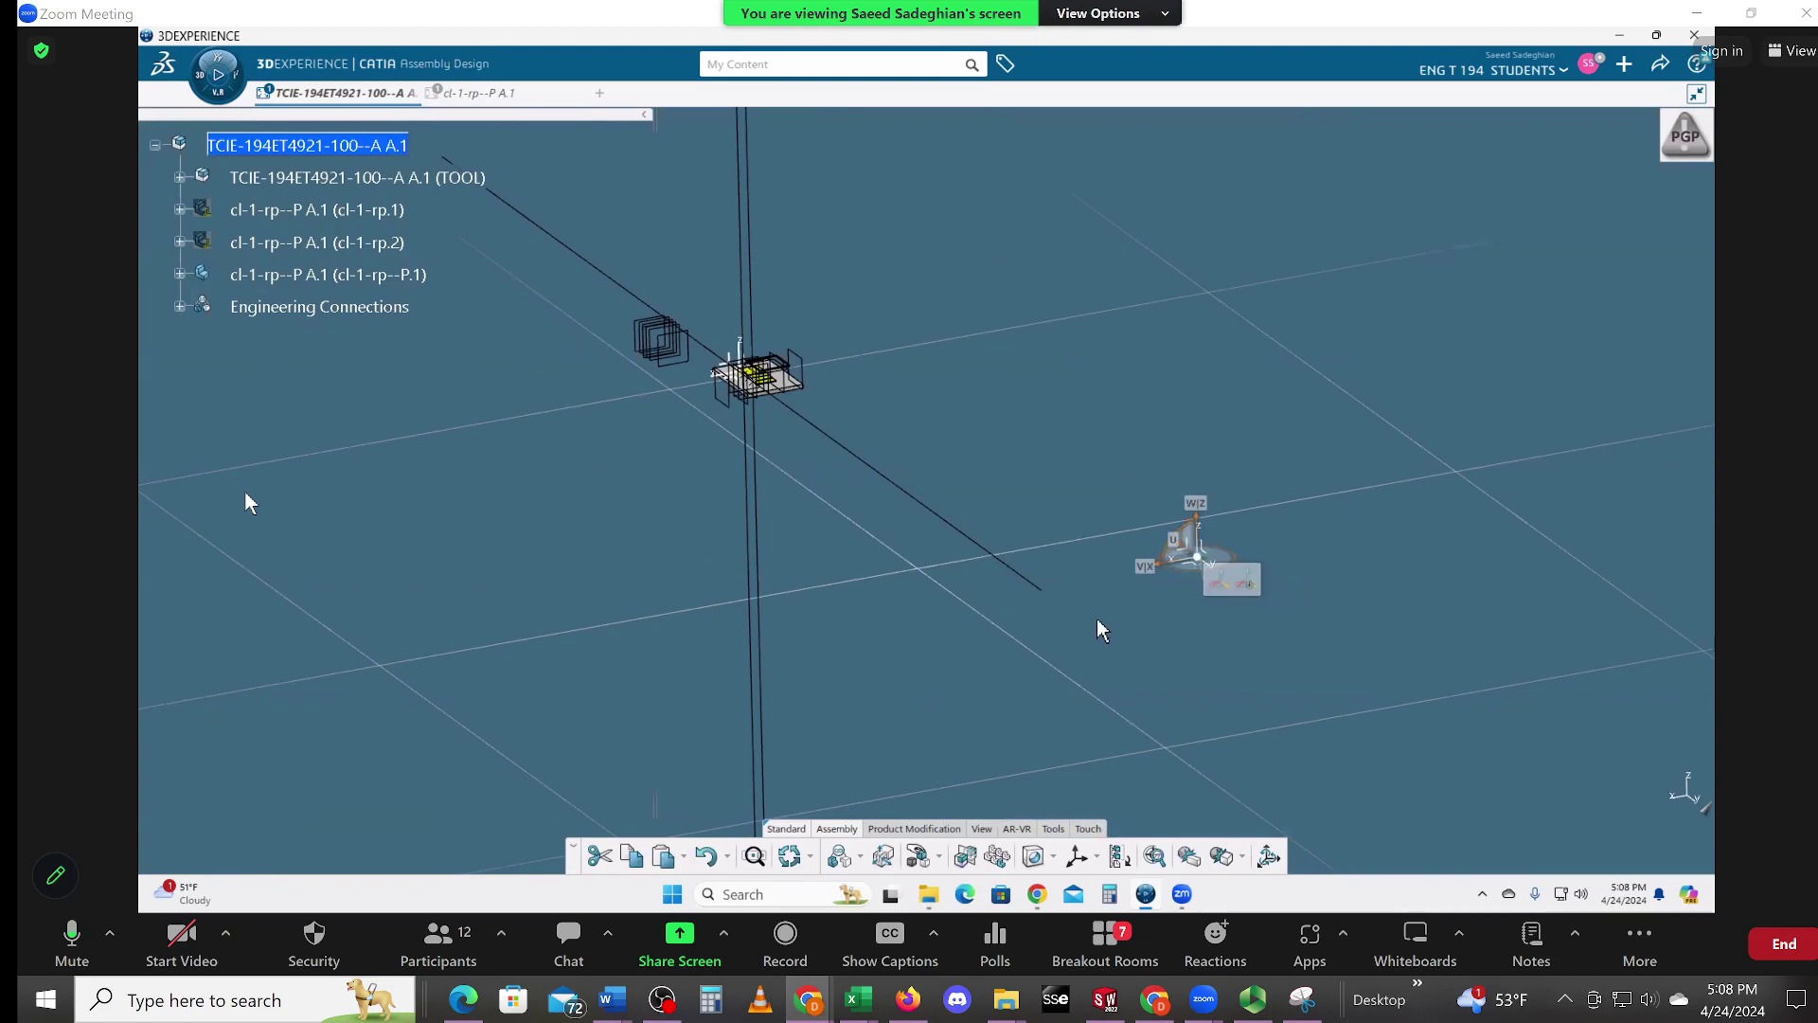
Step: Select the assembly root, try Manipulate once and cancel, then reopen the Manipulate flyout
left_click(341, 147)
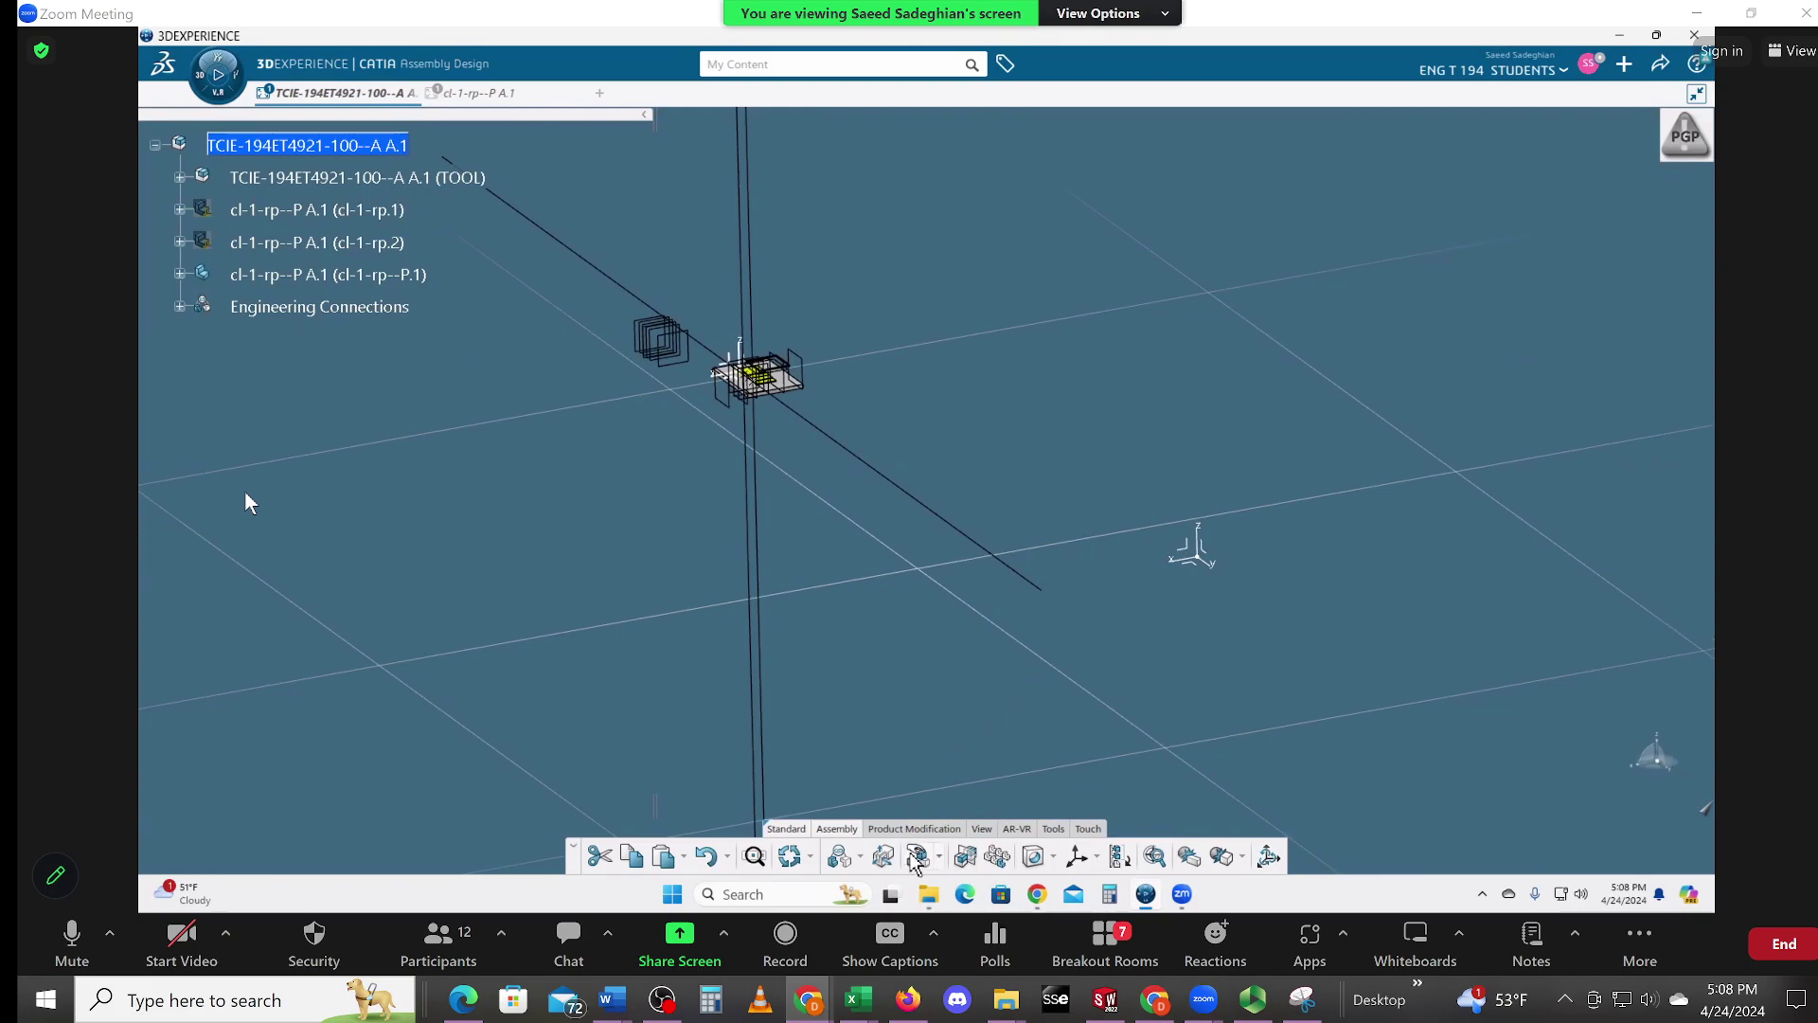
left_click(941, 859)
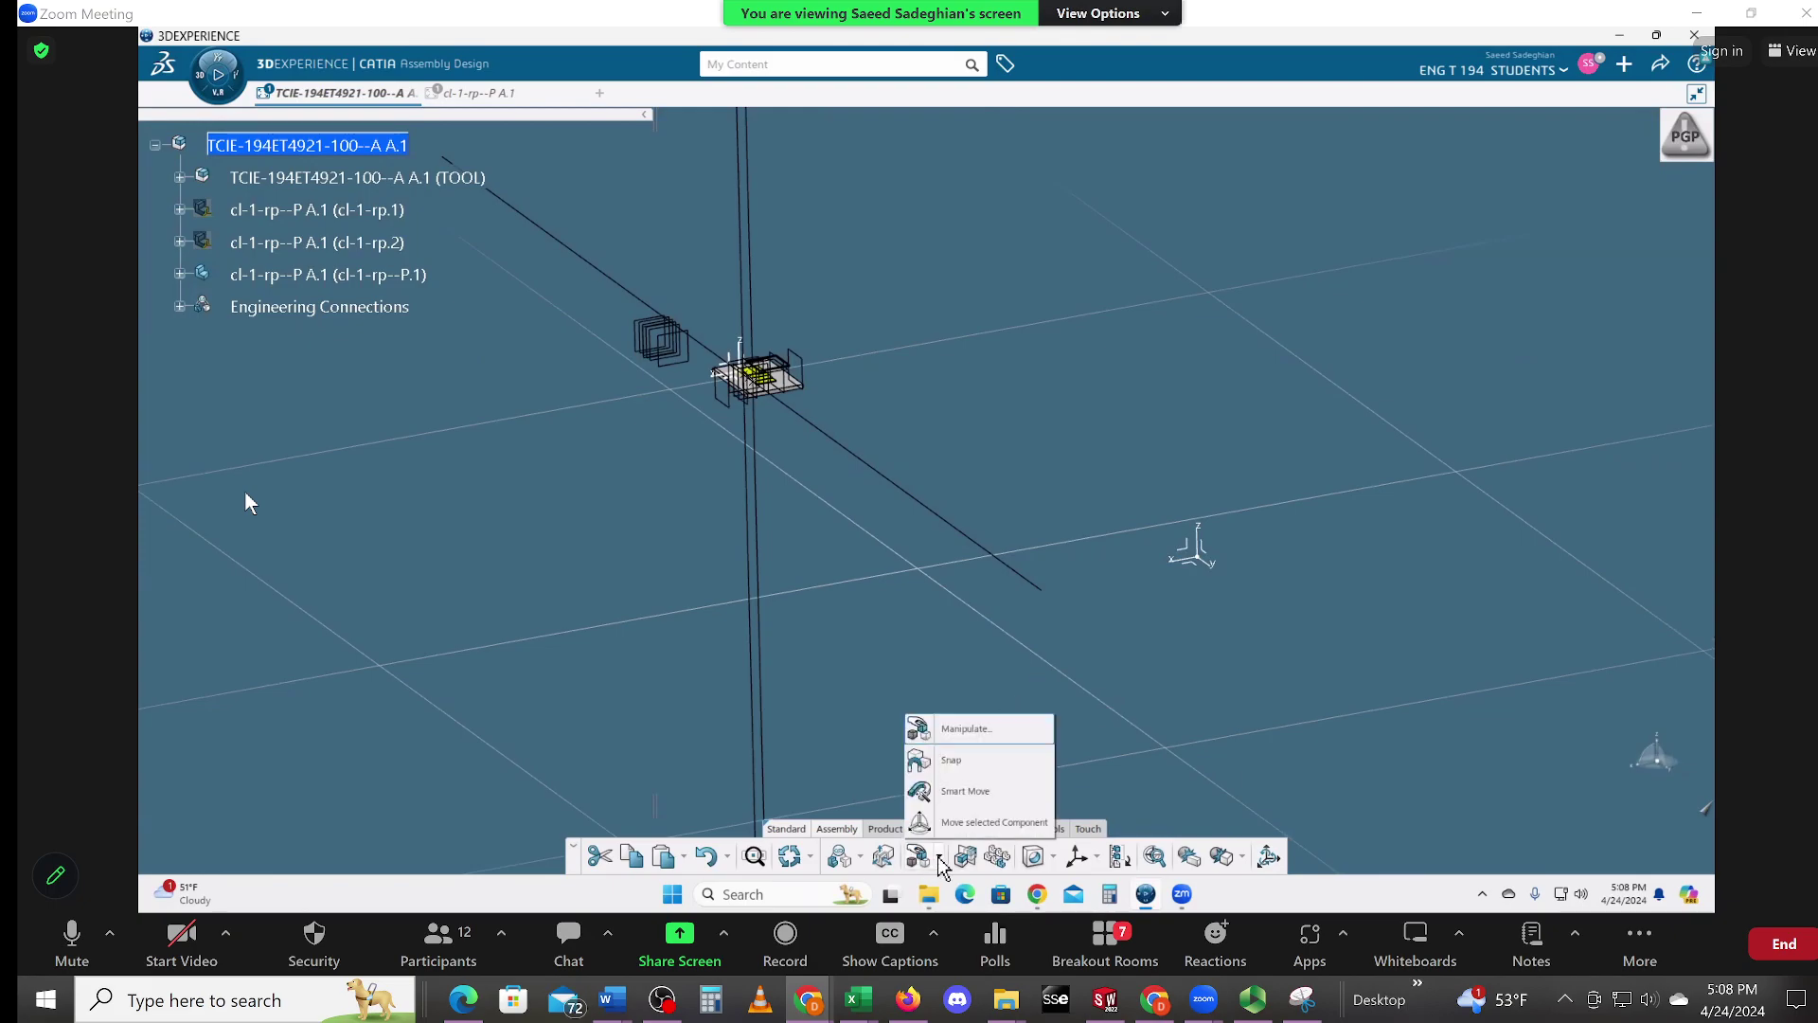
left_click(976, 730)
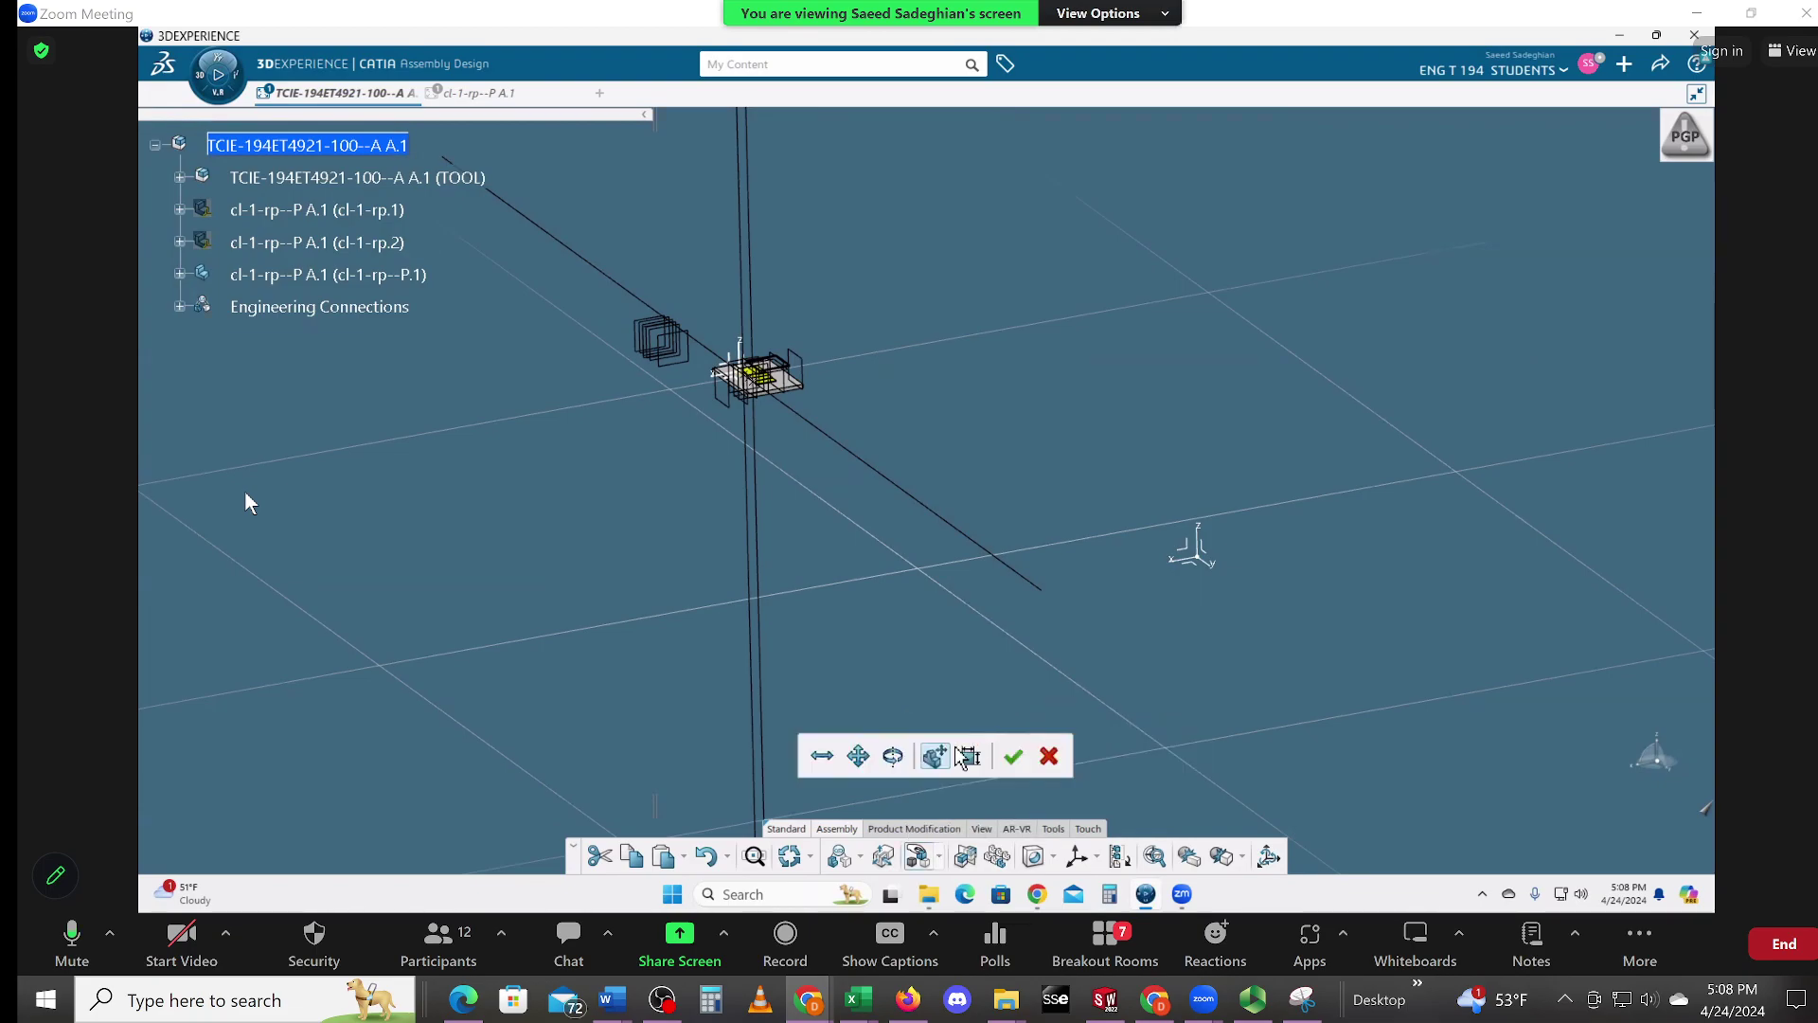
left_click(1049, 757)
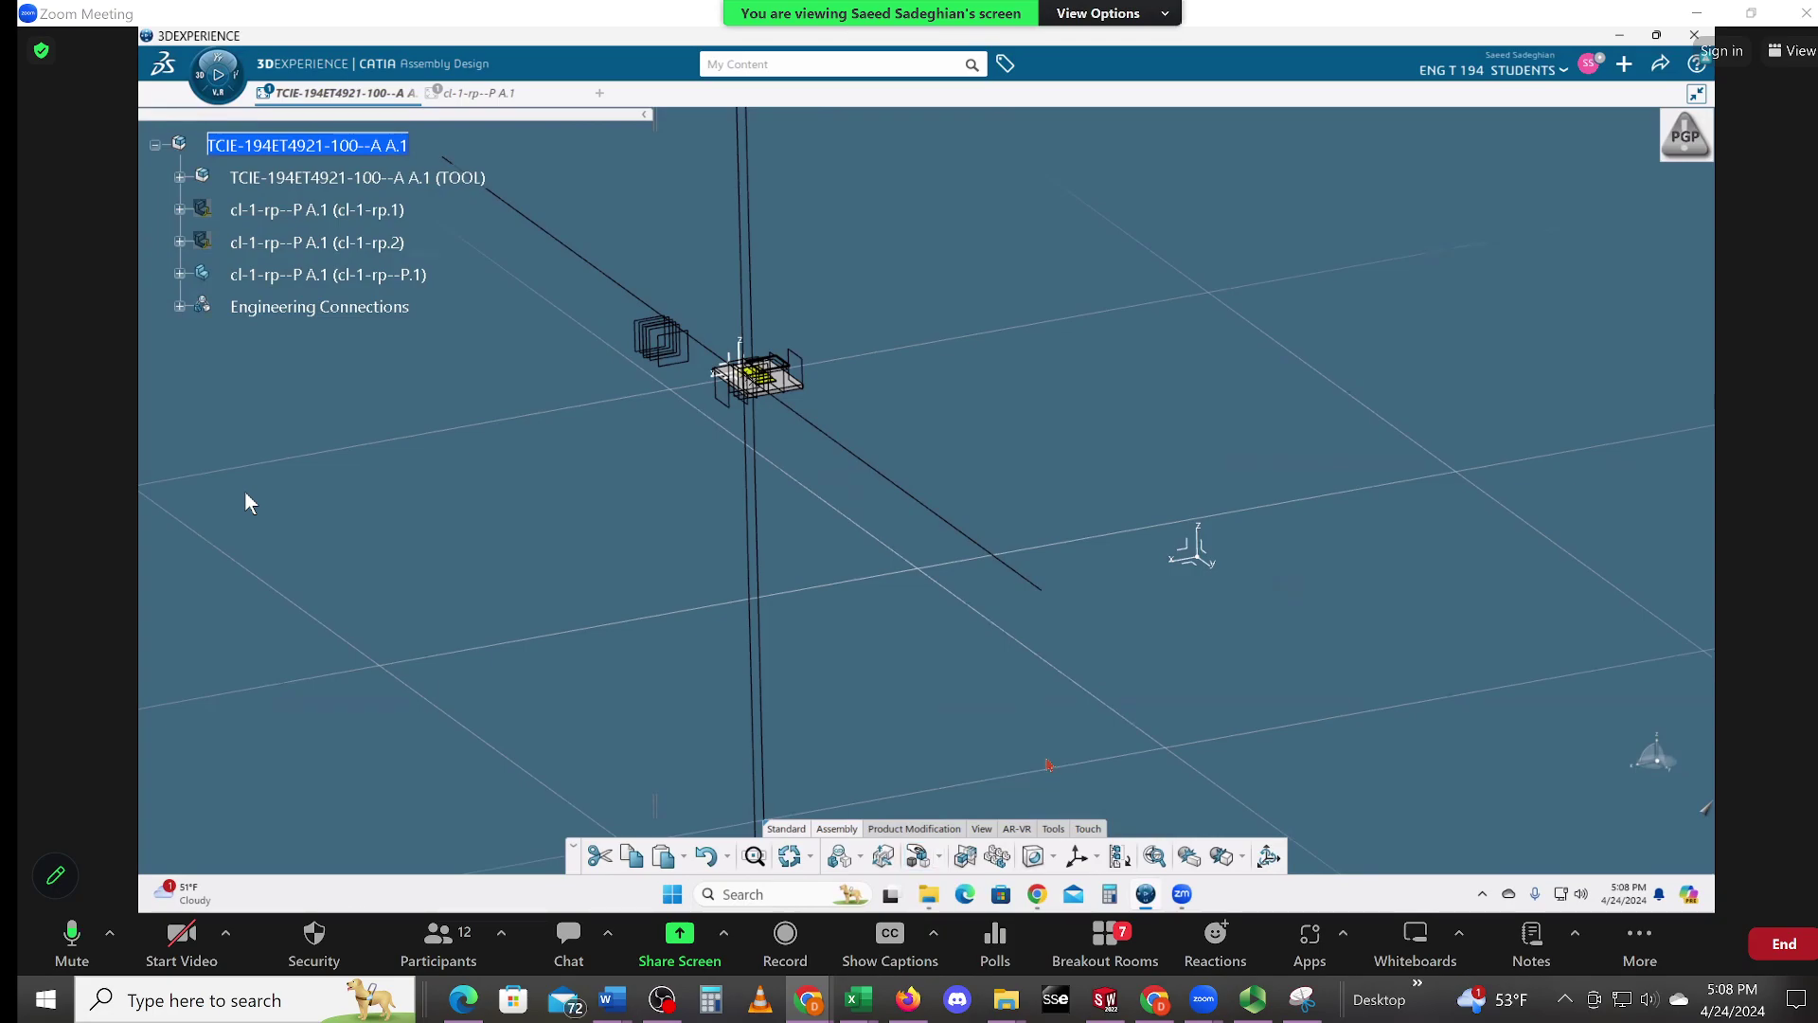
left_click(942, 860)
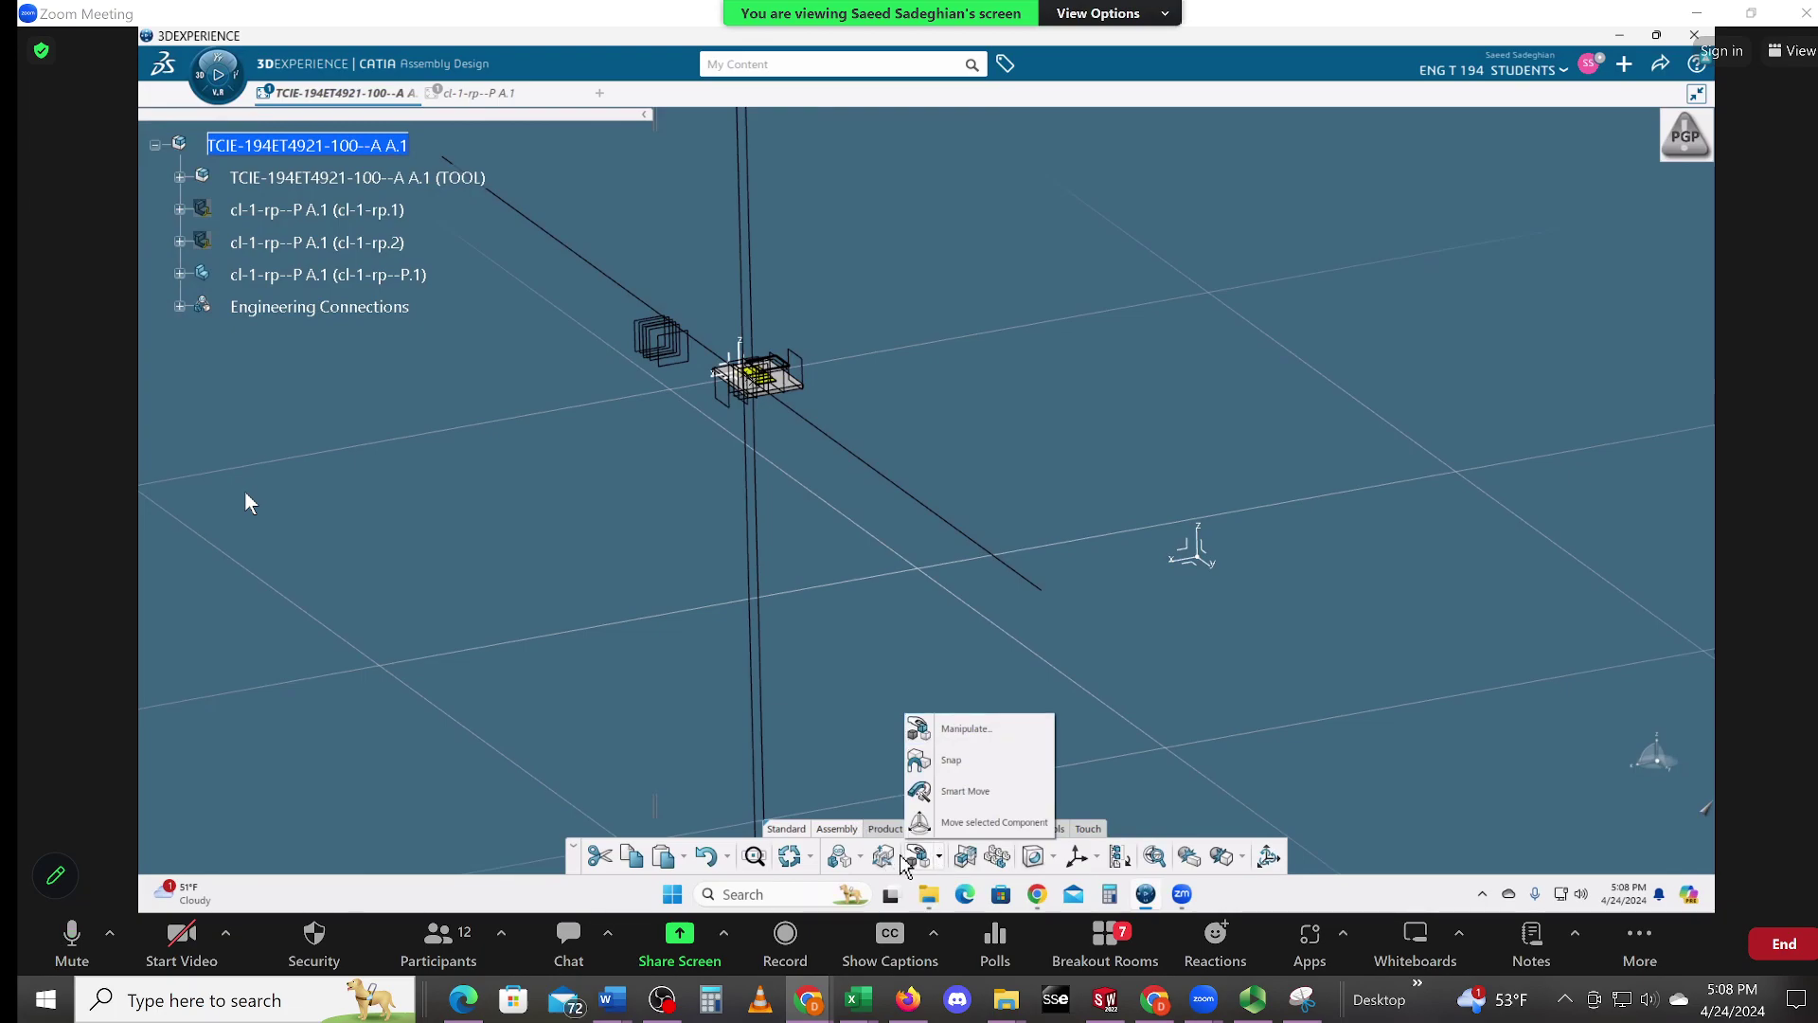
left_click(911, 858)
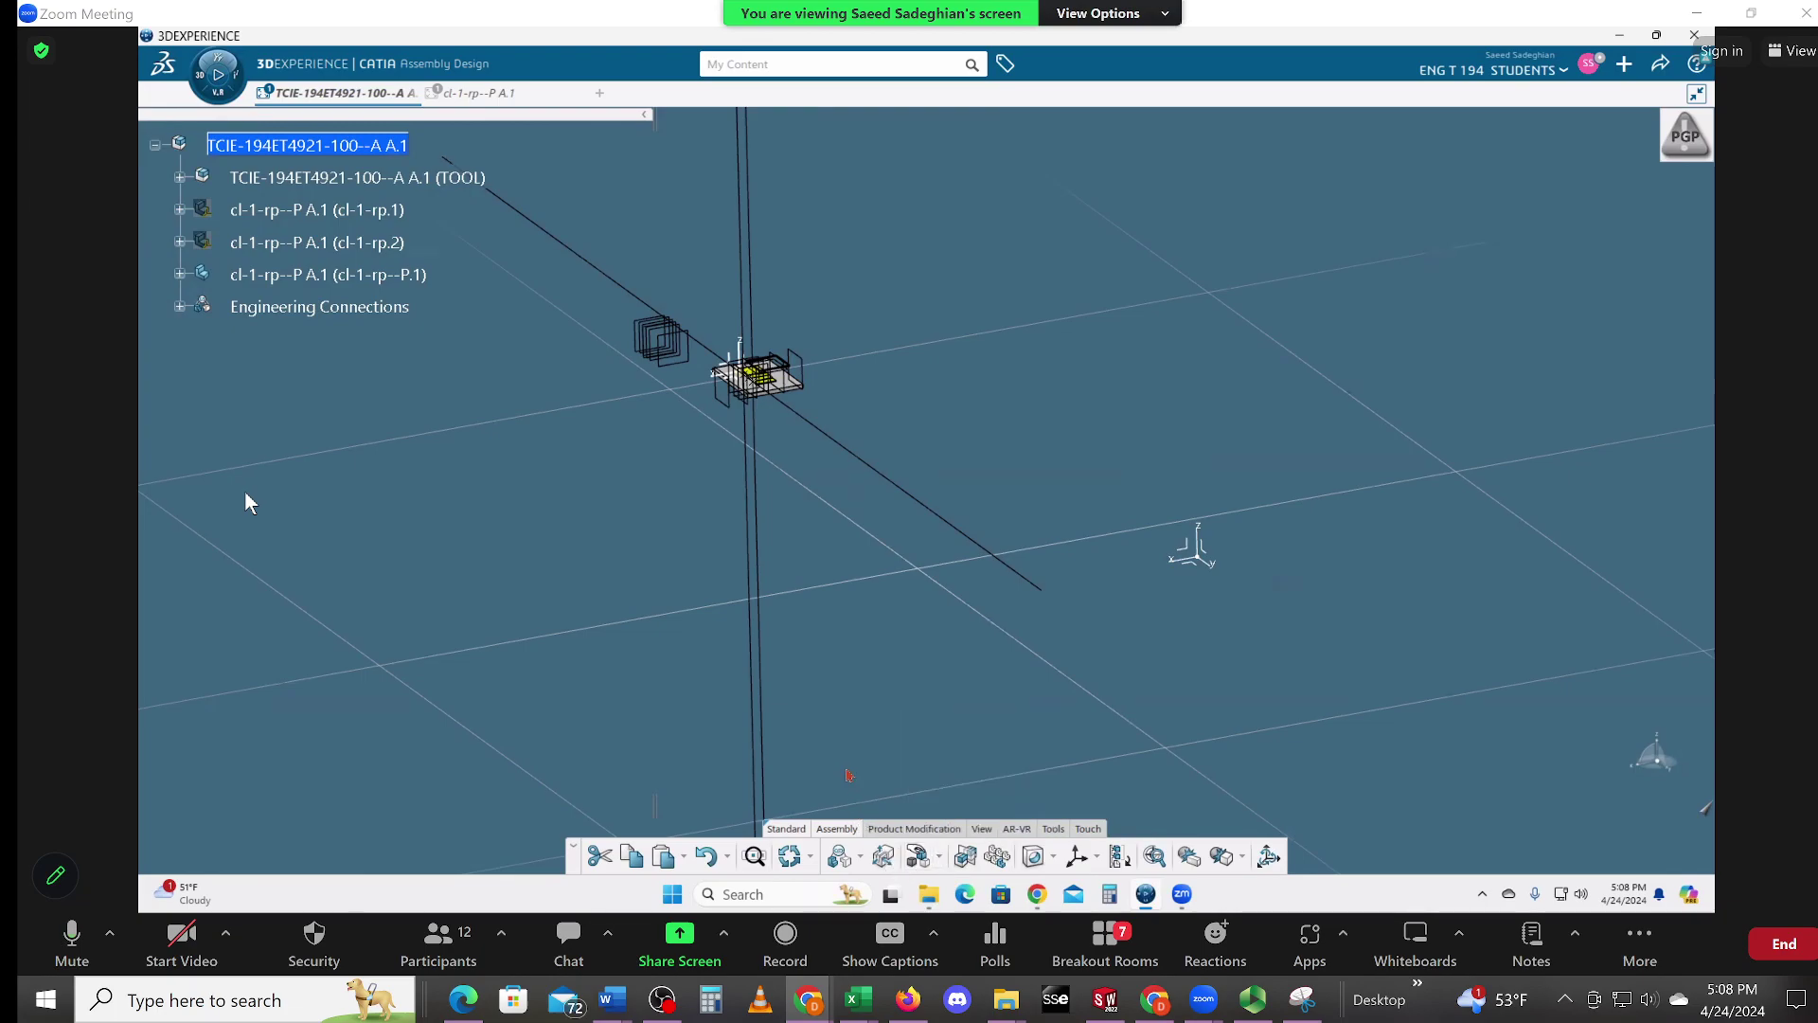
left_click(941, 857)
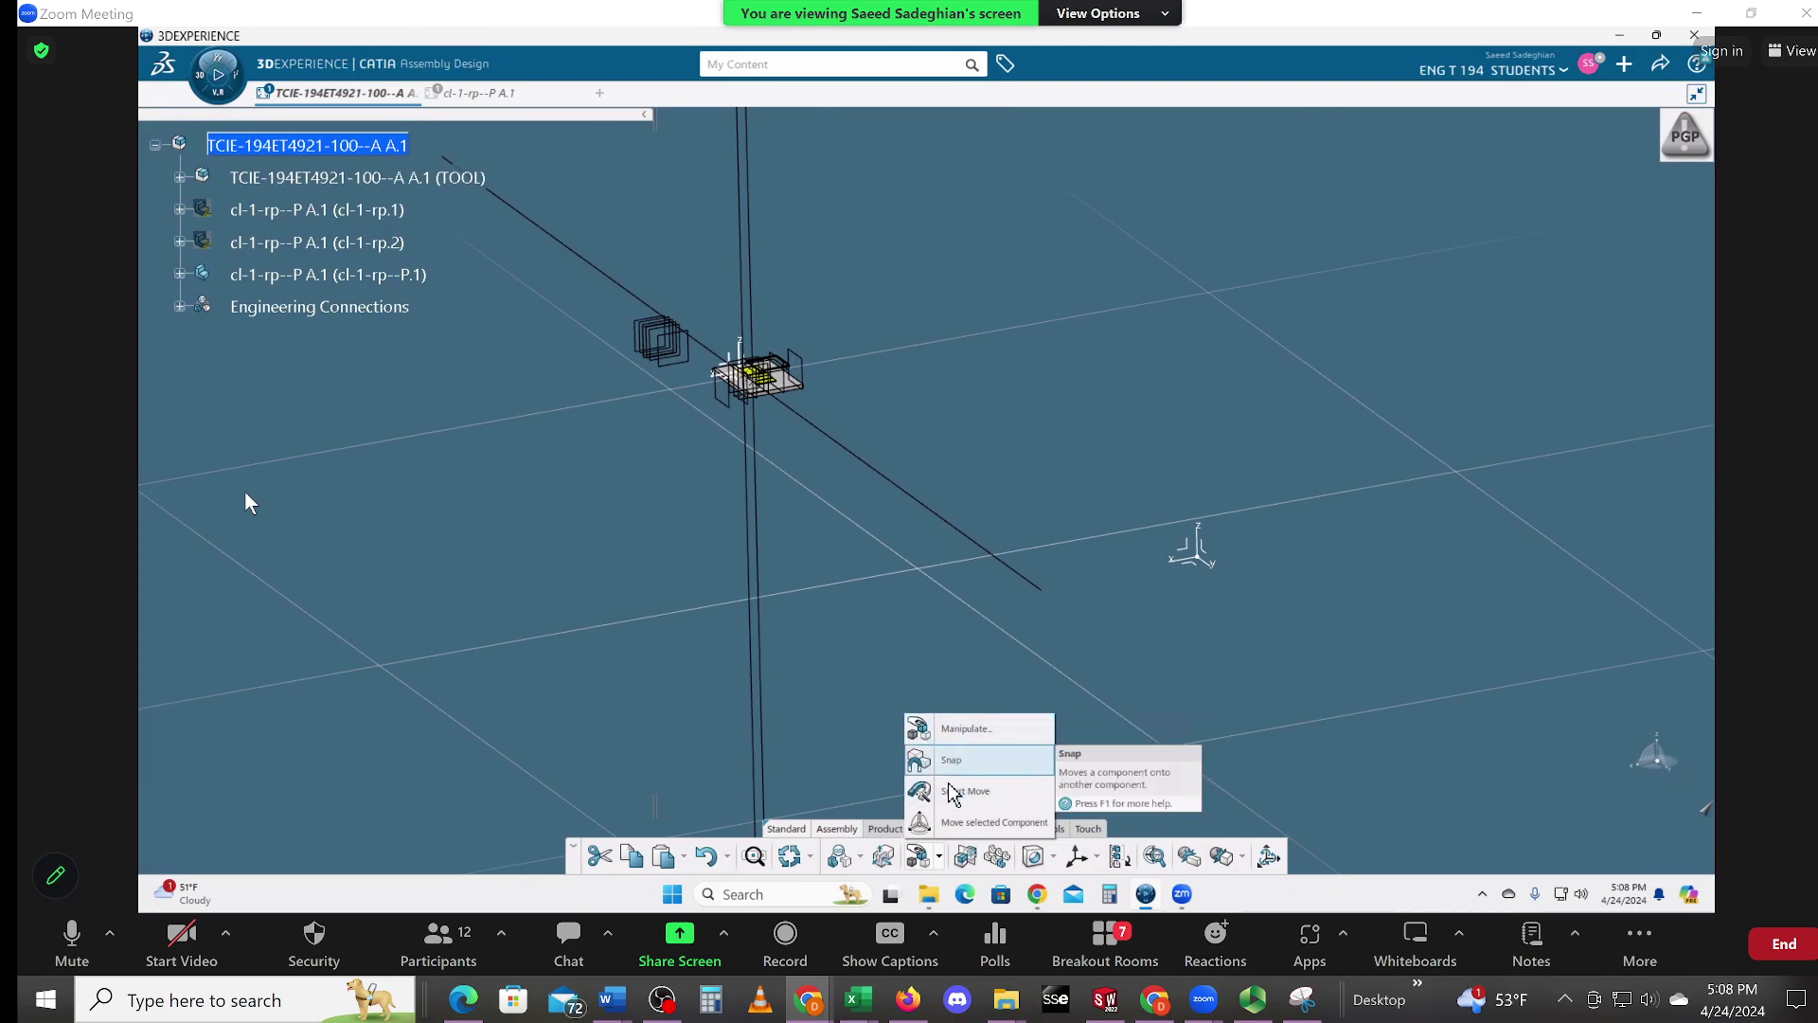
left_click(965, 732)
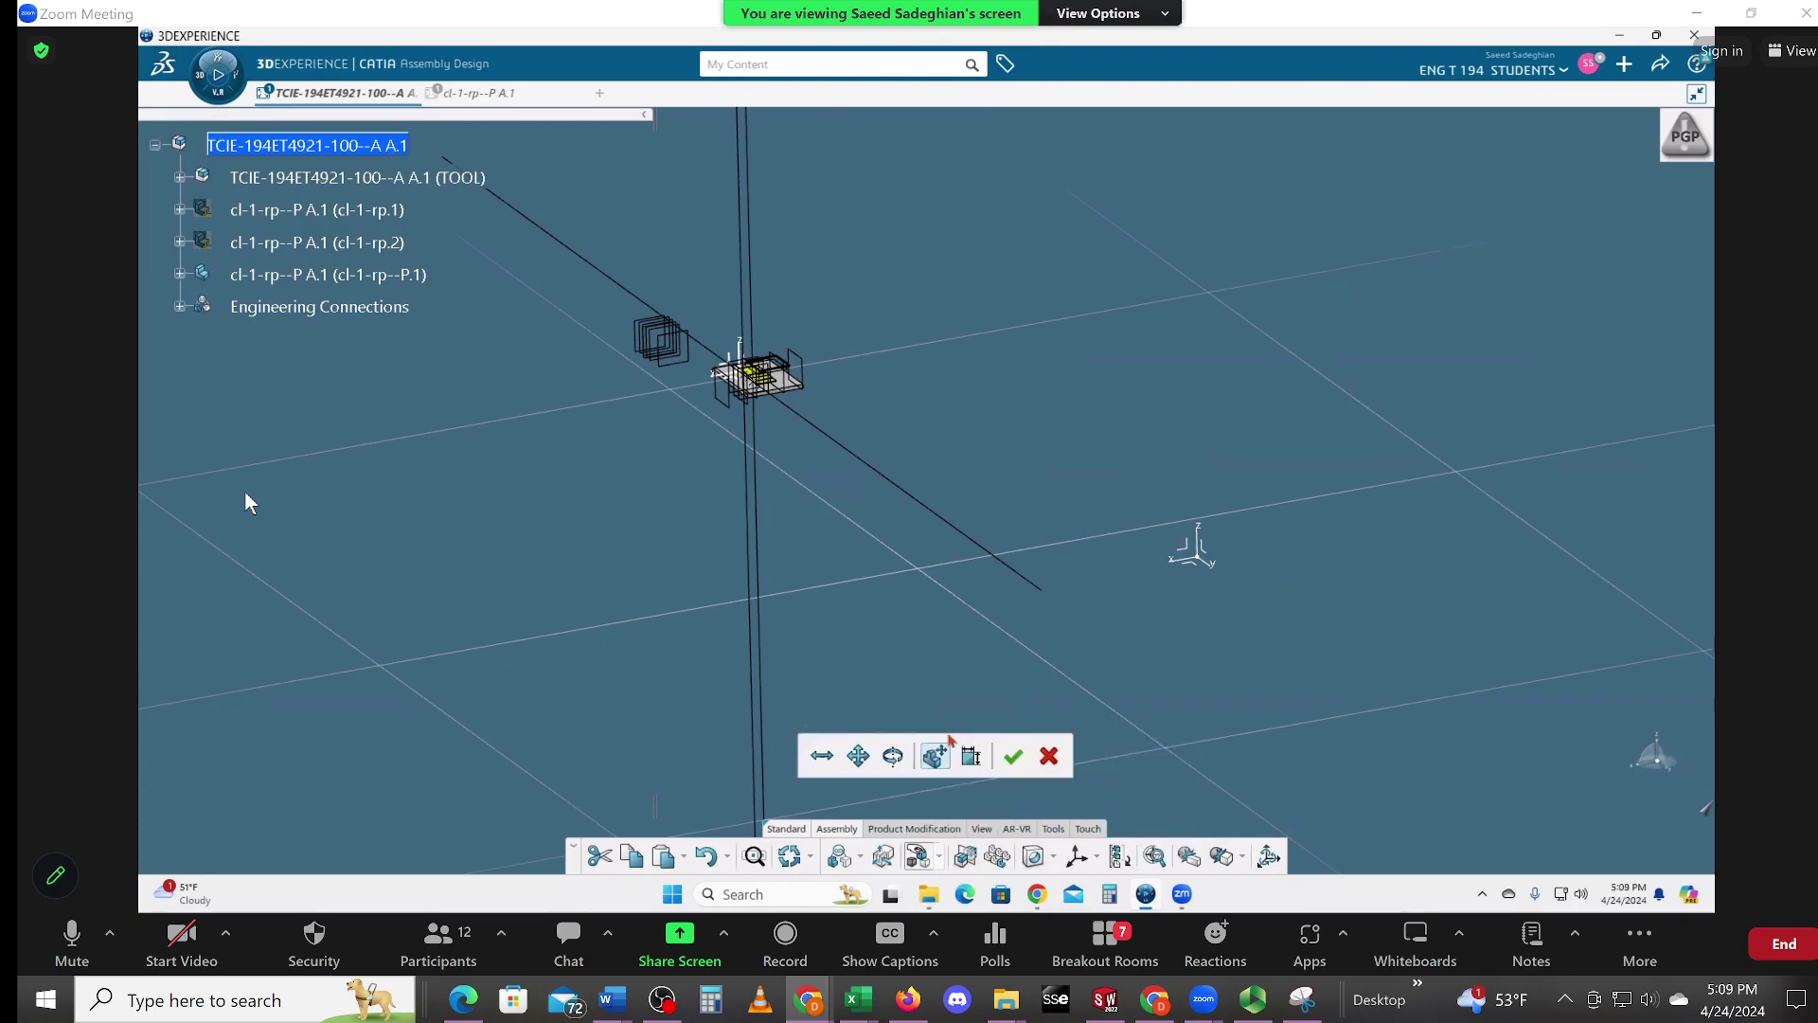
left_click(858, 756)
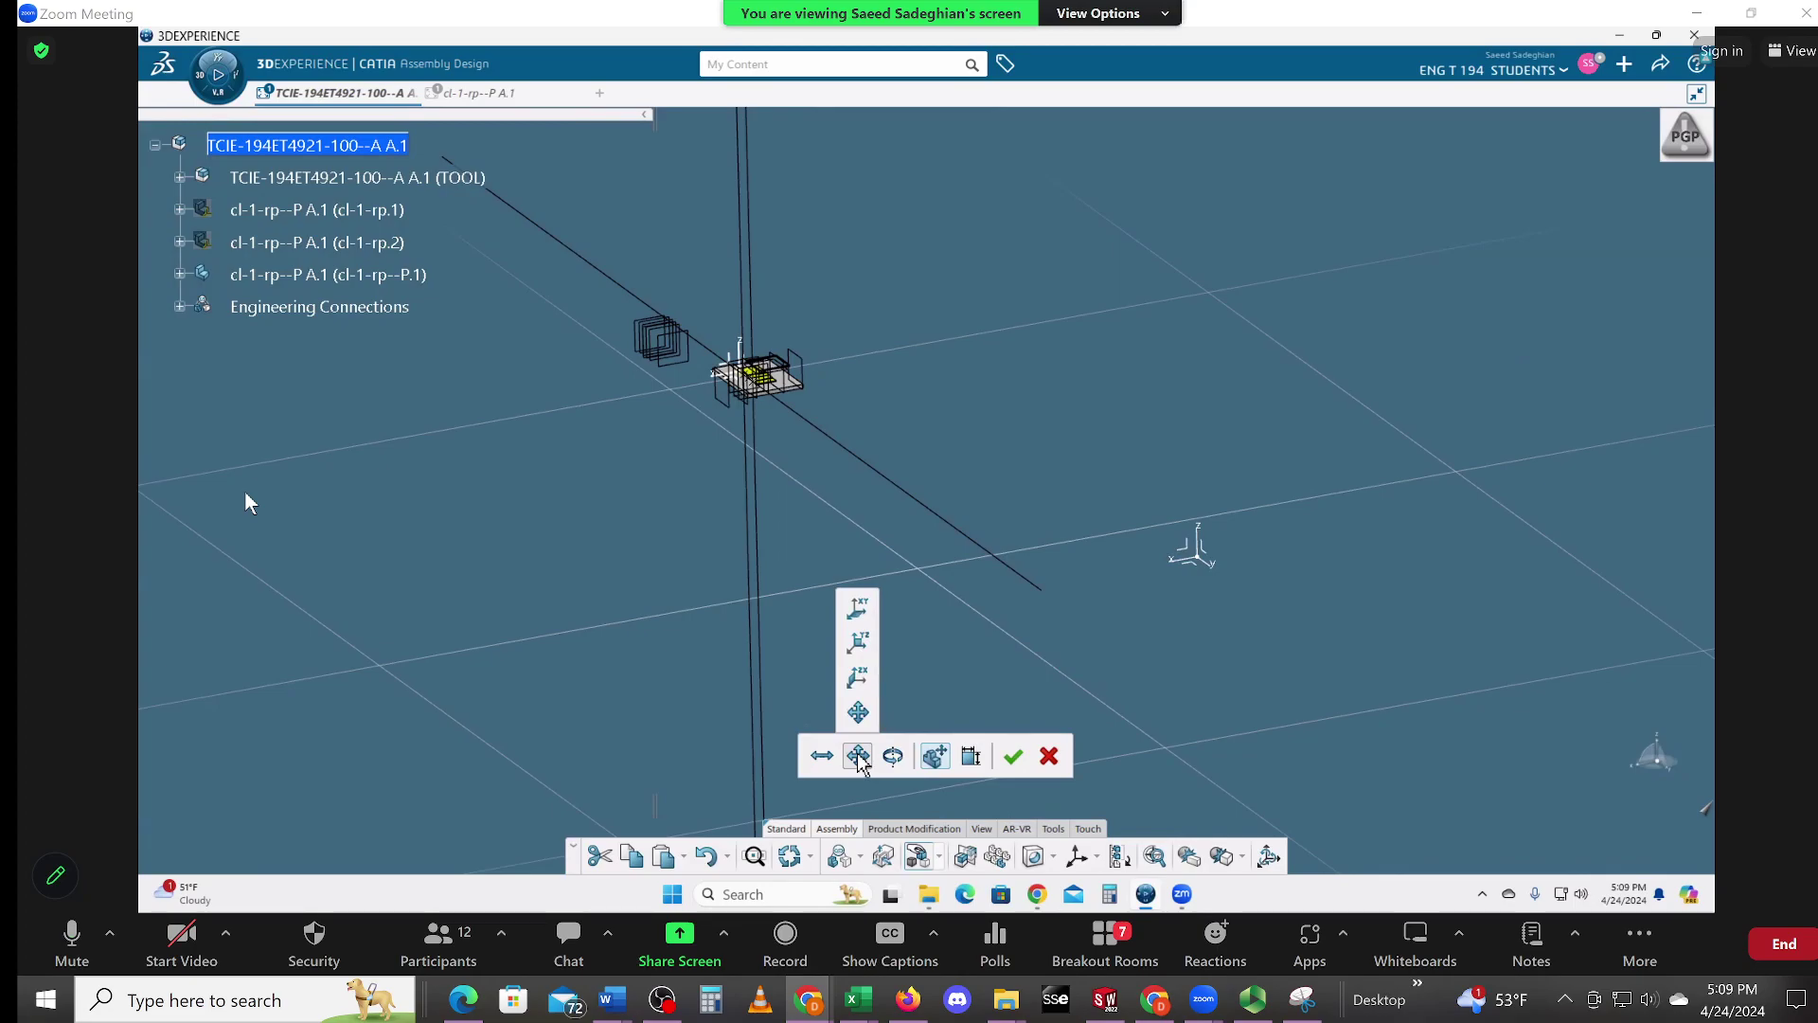
left_click(893, 755)
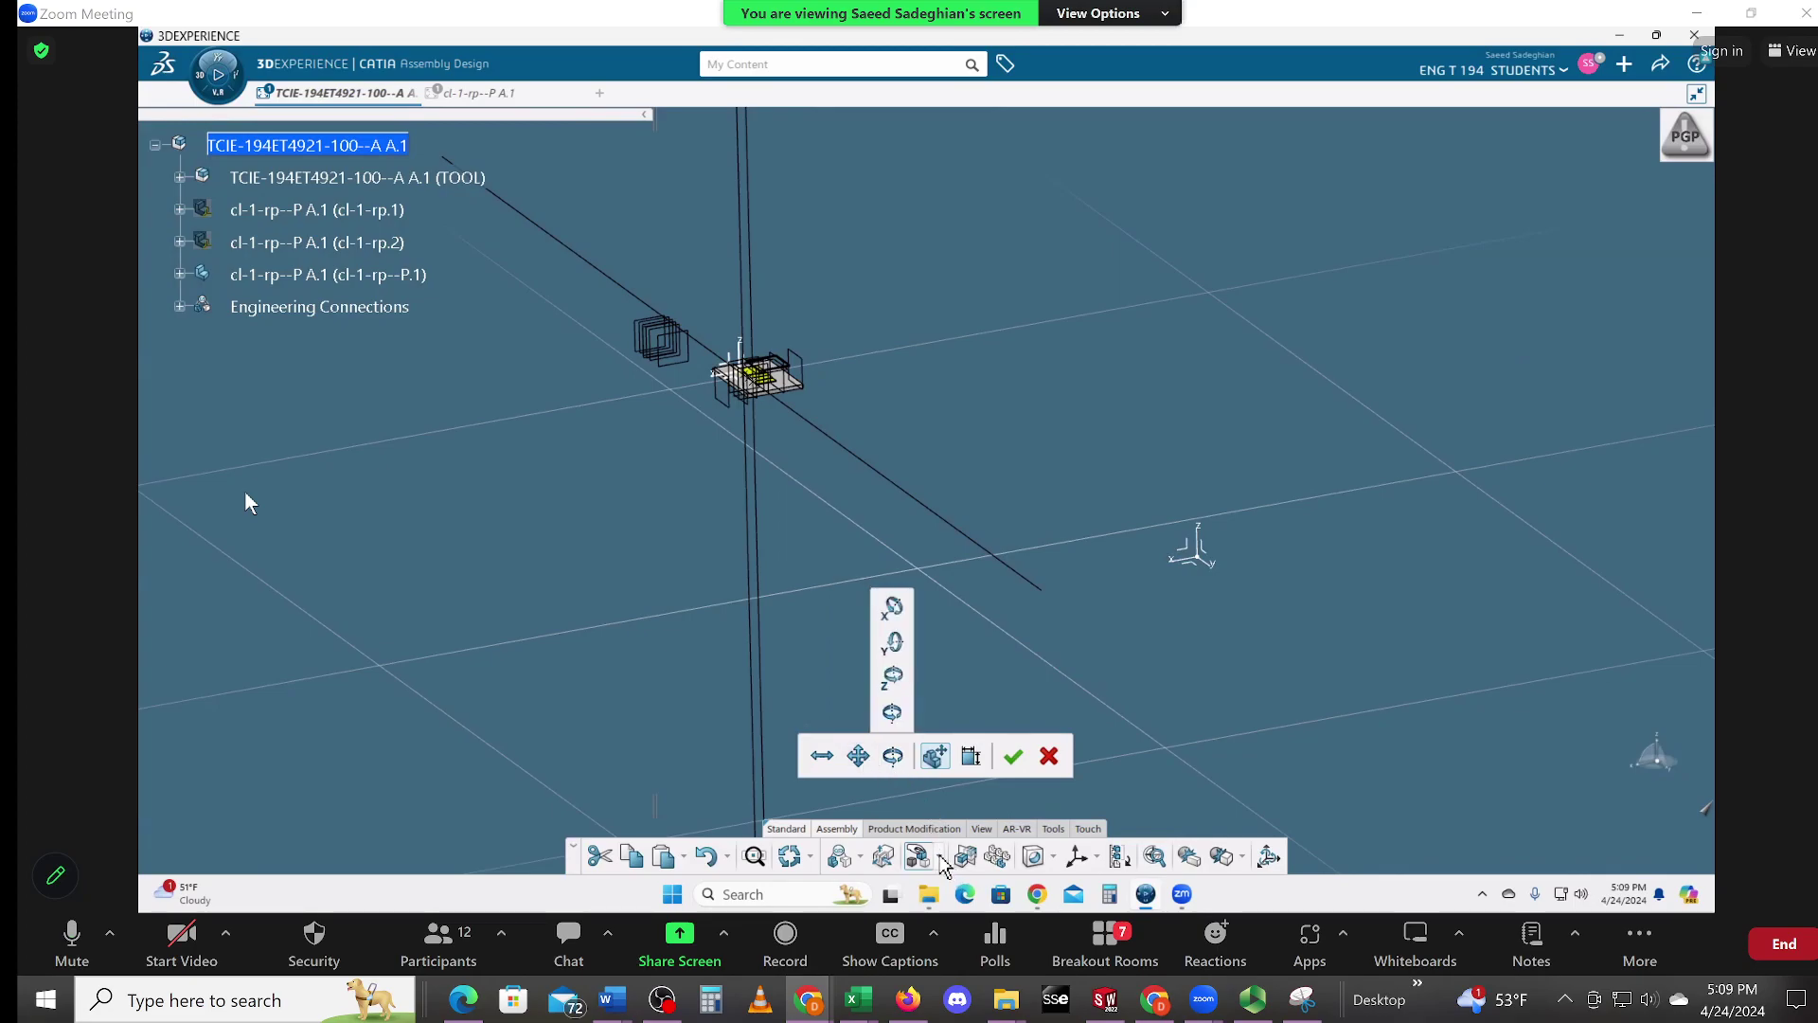
left_click(941, 857)
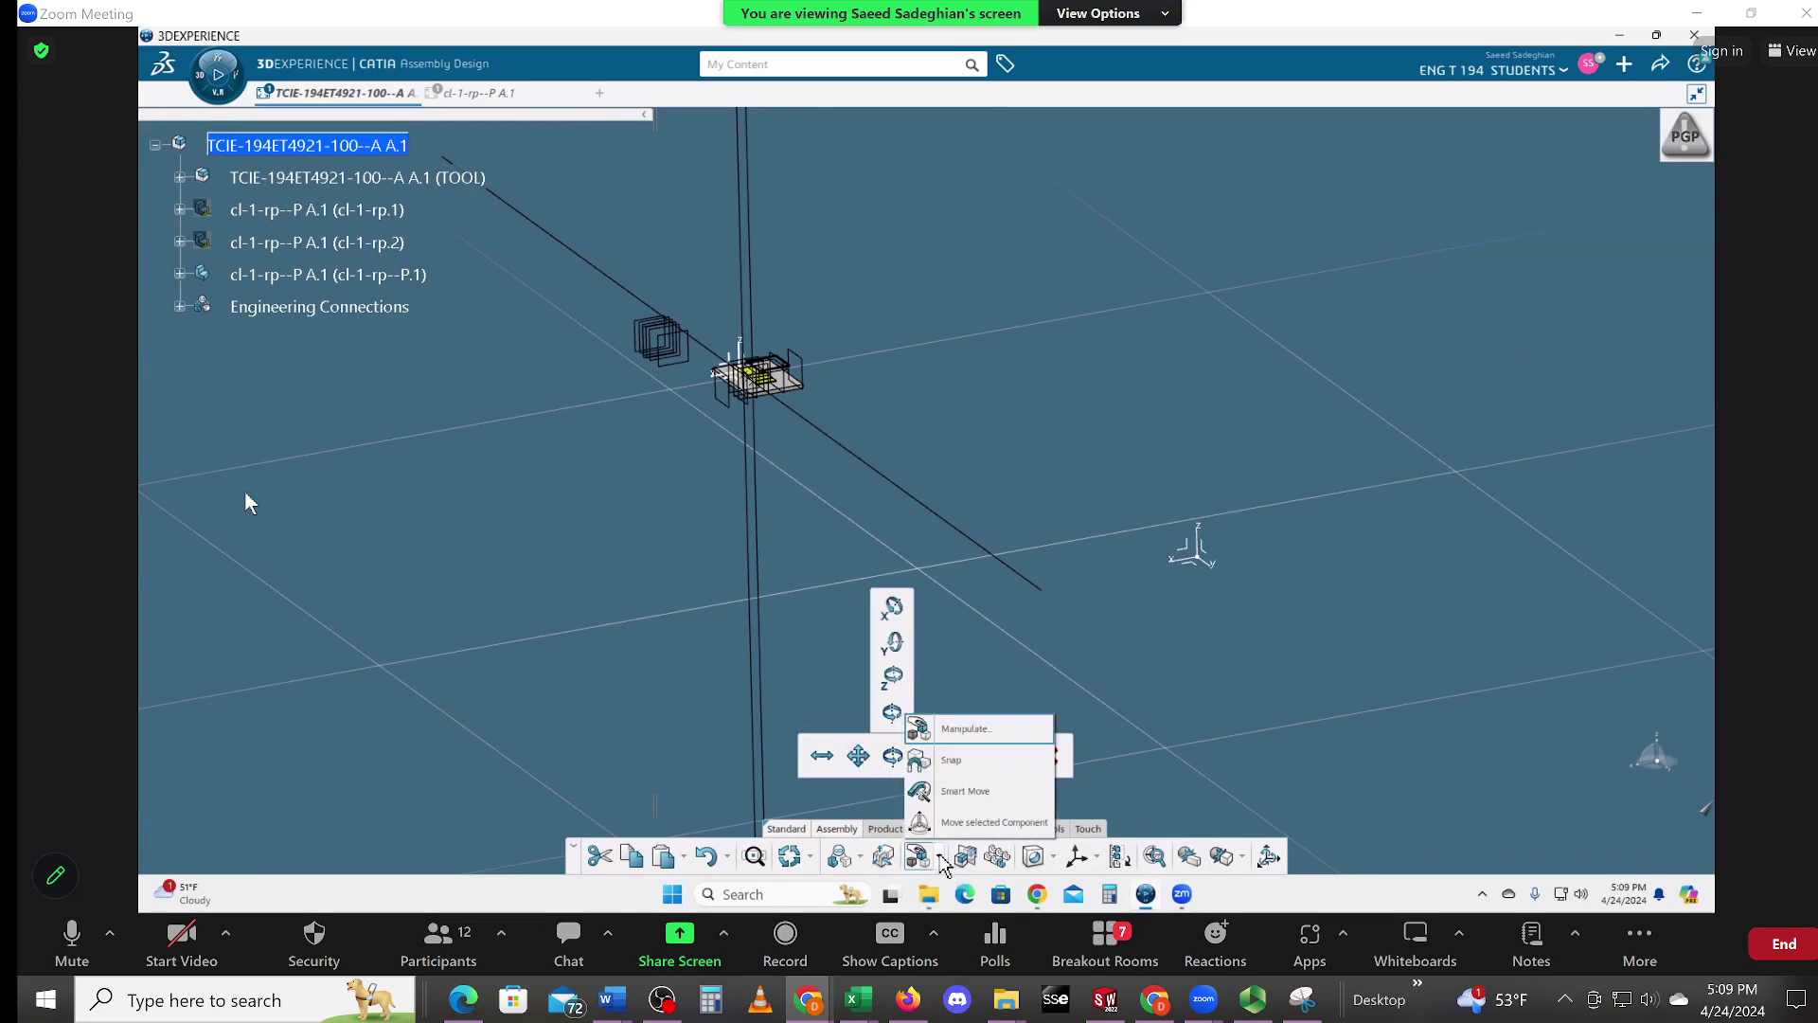
left_click(966, 792)
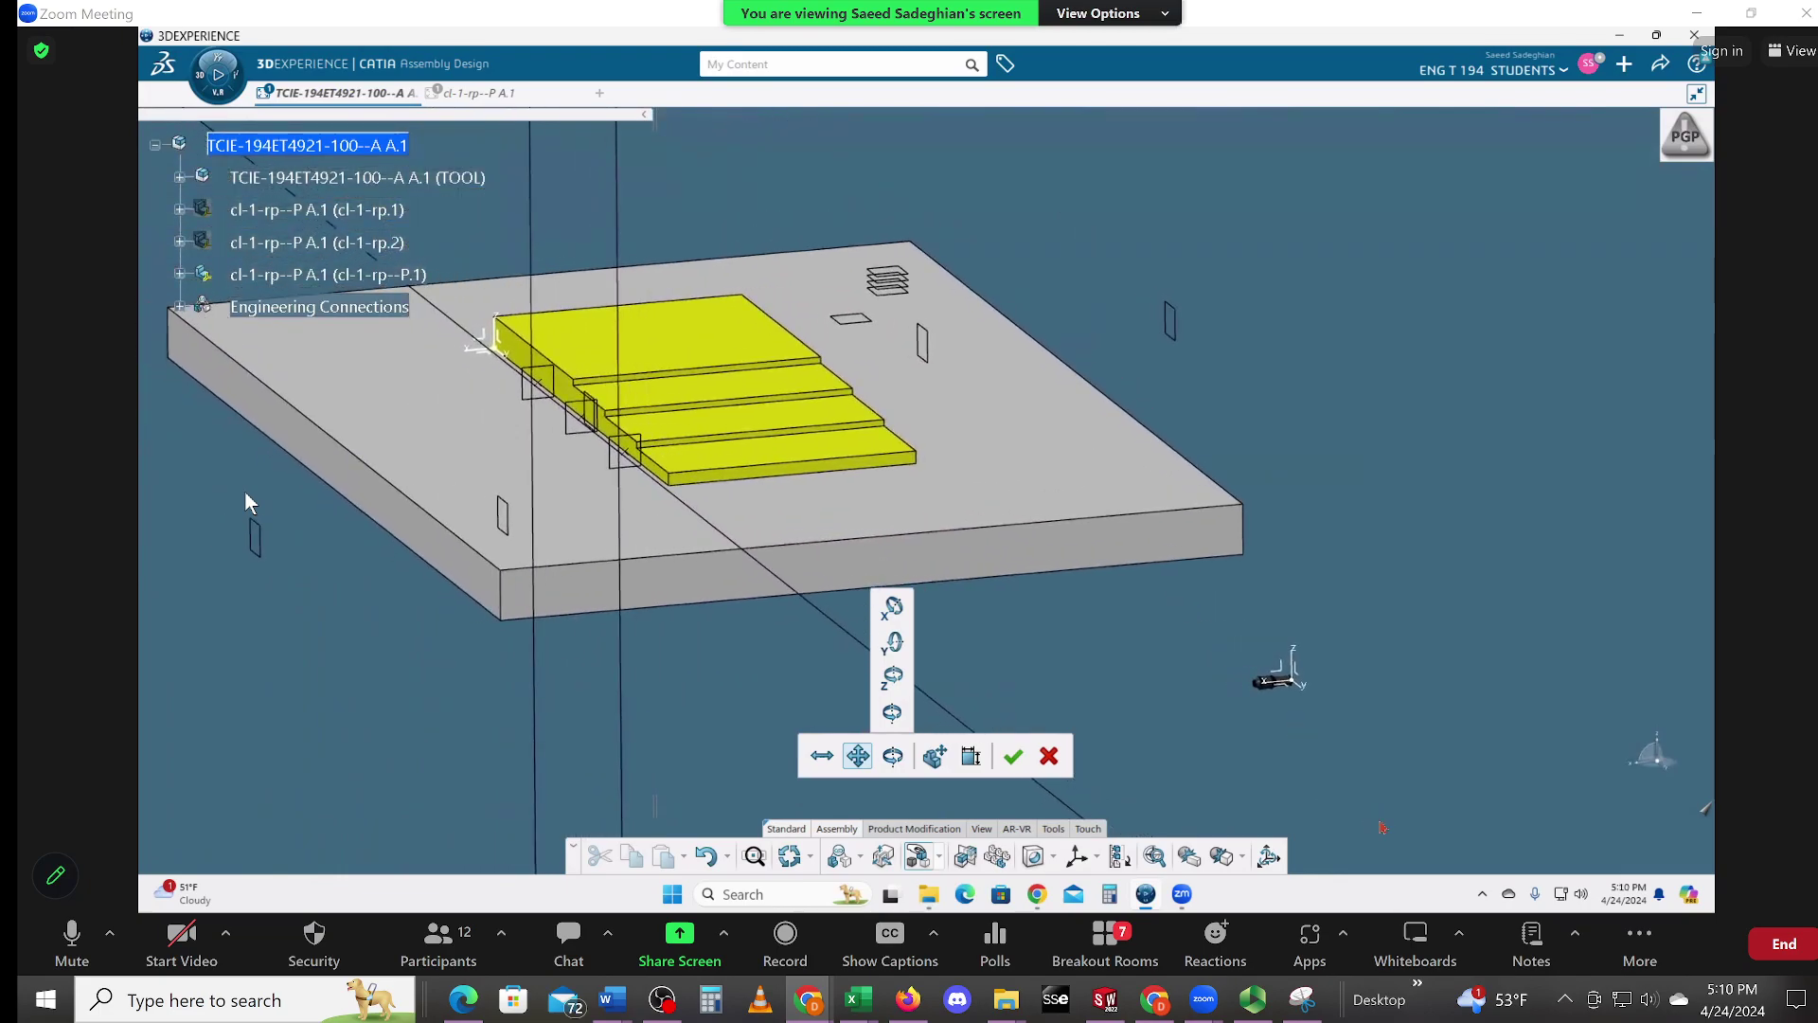
Step: Drag the cl-1-rp--P.1 pin above the tool plate with the compass
left_click_drag(1302, 696, 1129, 506)
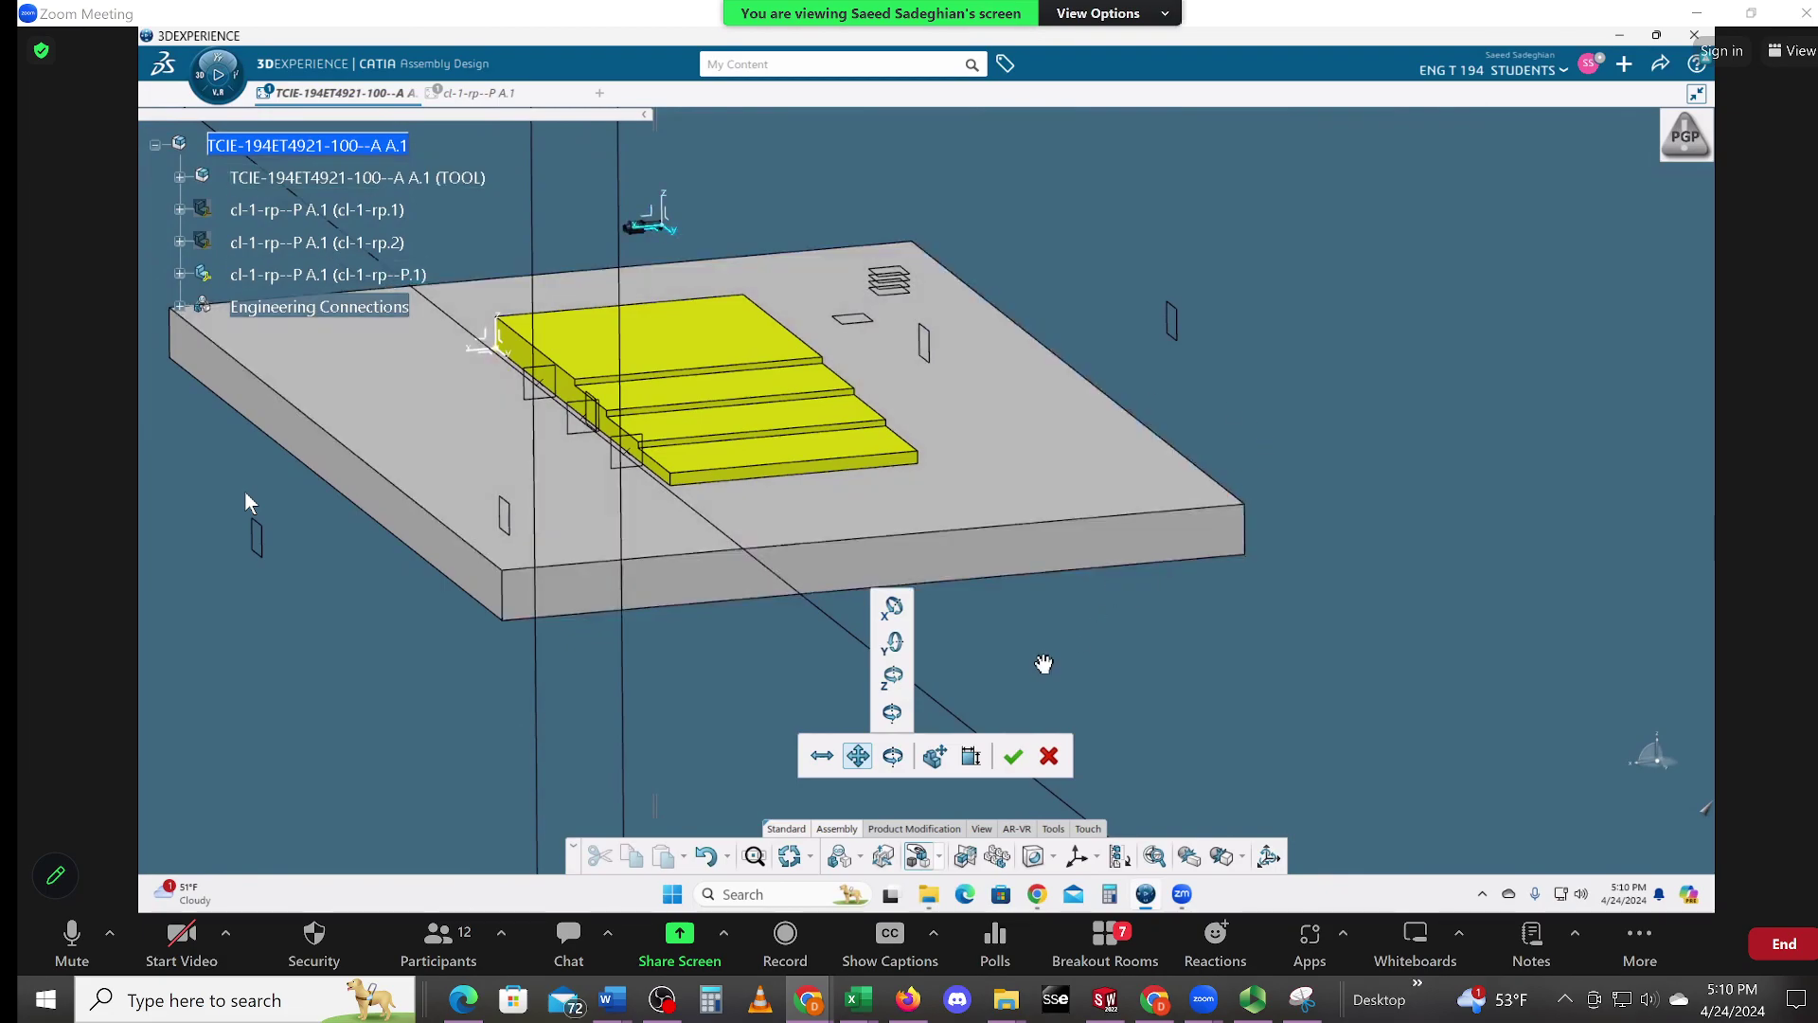
scroll(1043, 663, "up", 5)
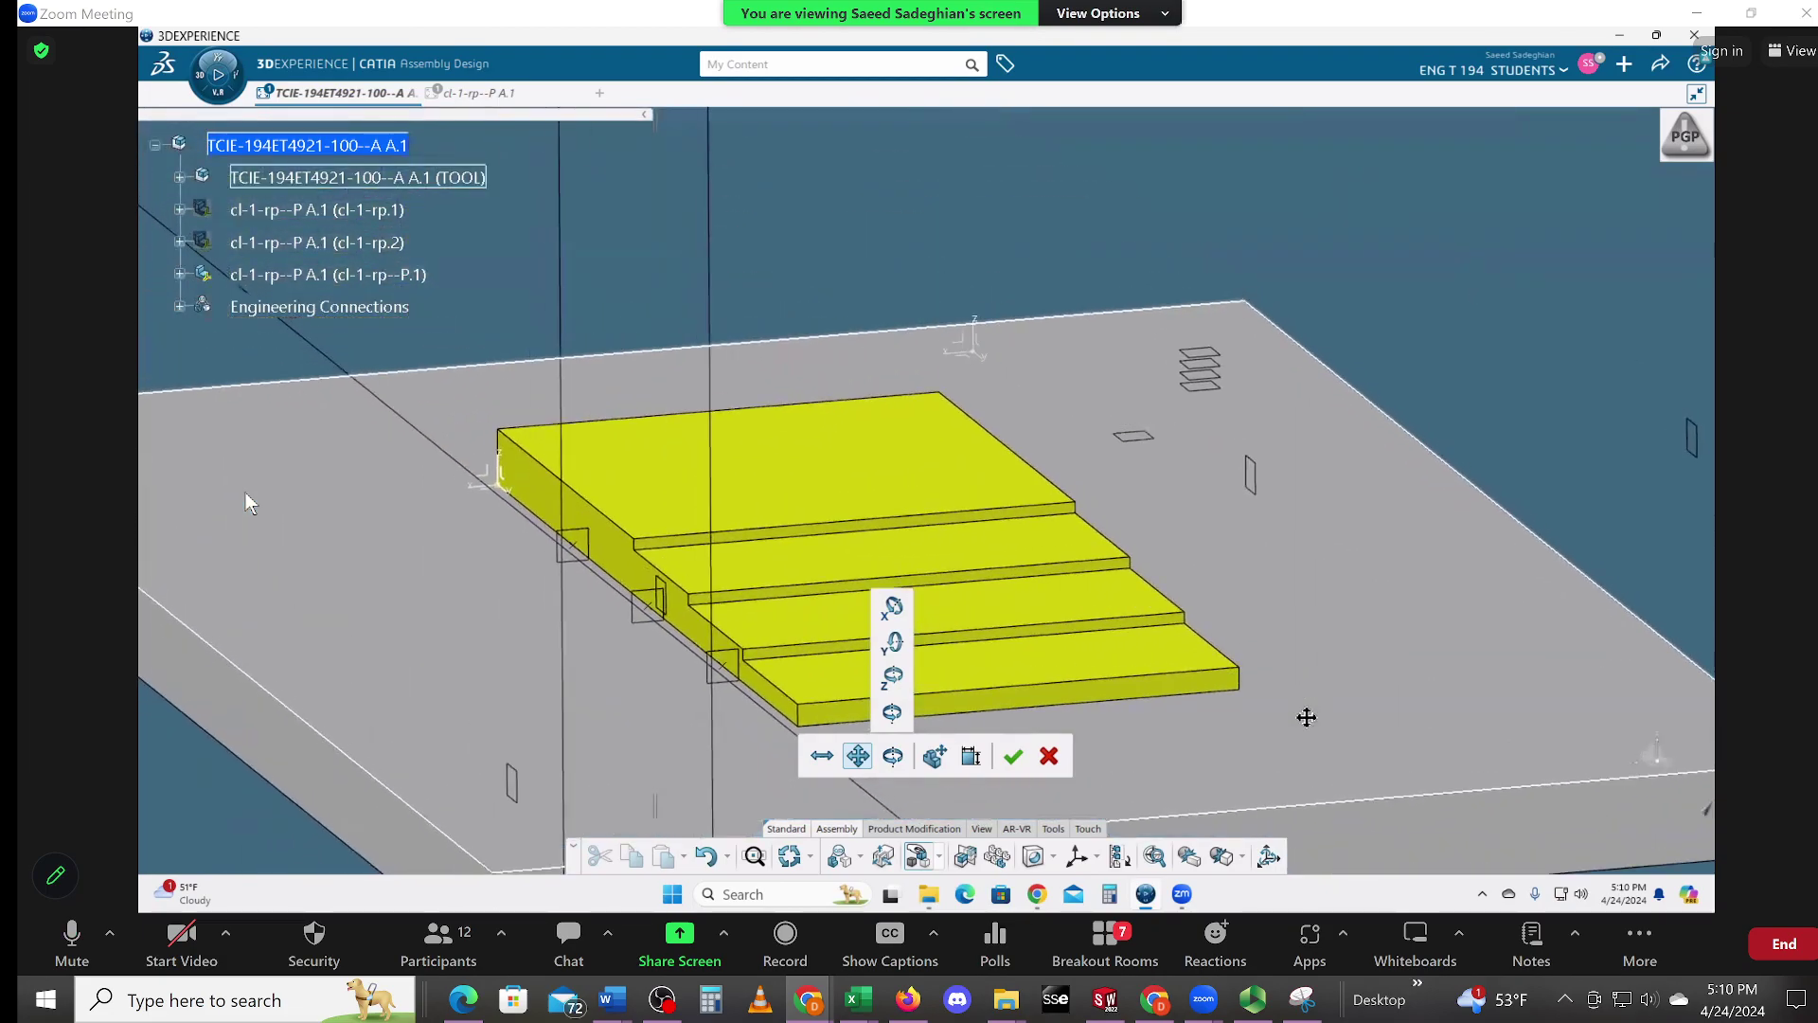
scroll(1306, 717, "up", 2)
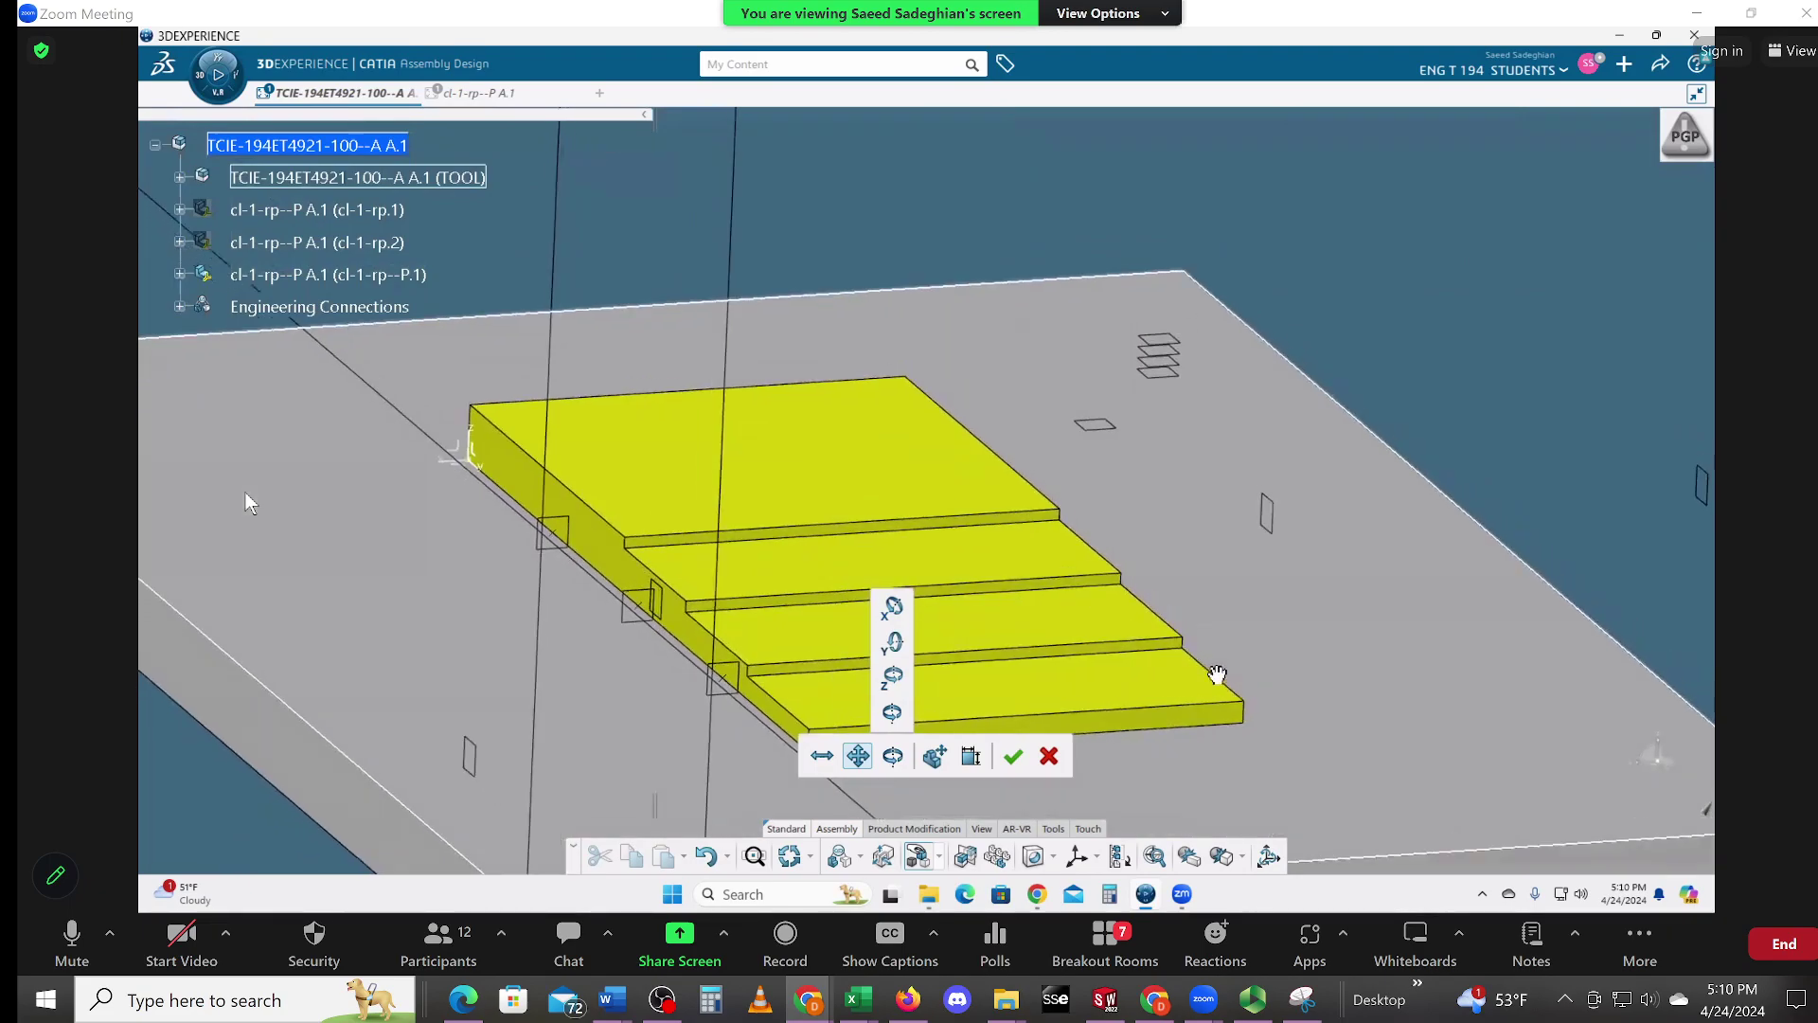
scroll(1217, 674, "down", 4)
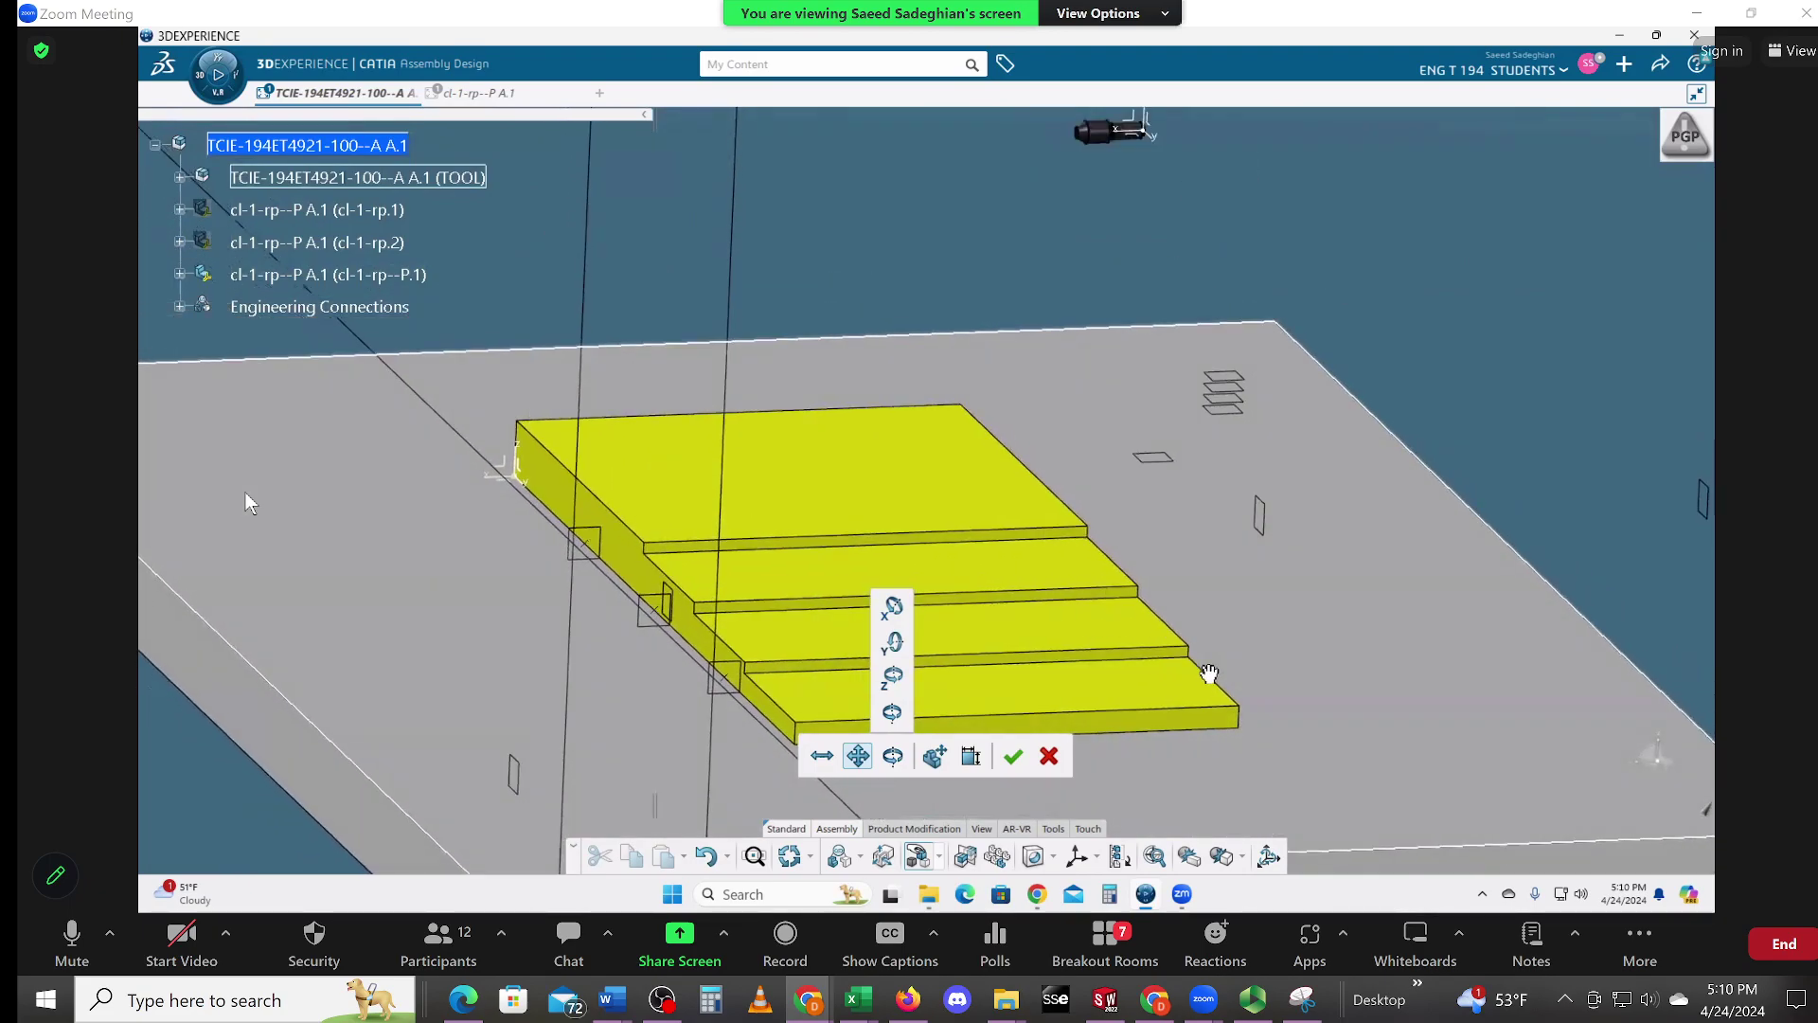